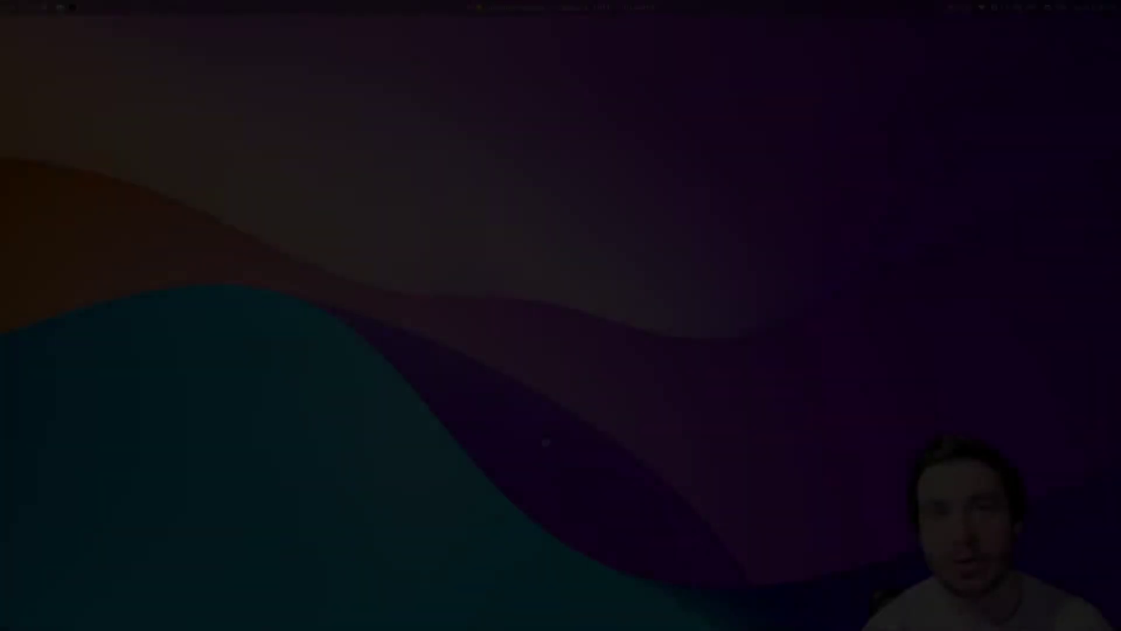
- Open a terminal, enlarge its text, and type the command vim .config/waybar/
key(super+Return)
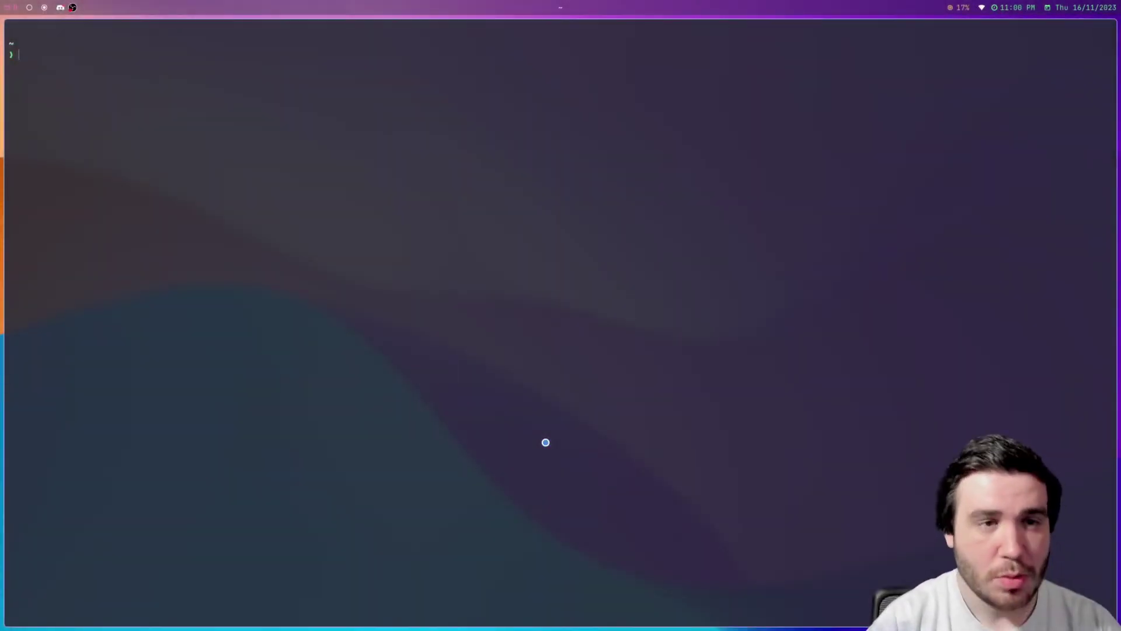
text(vim)
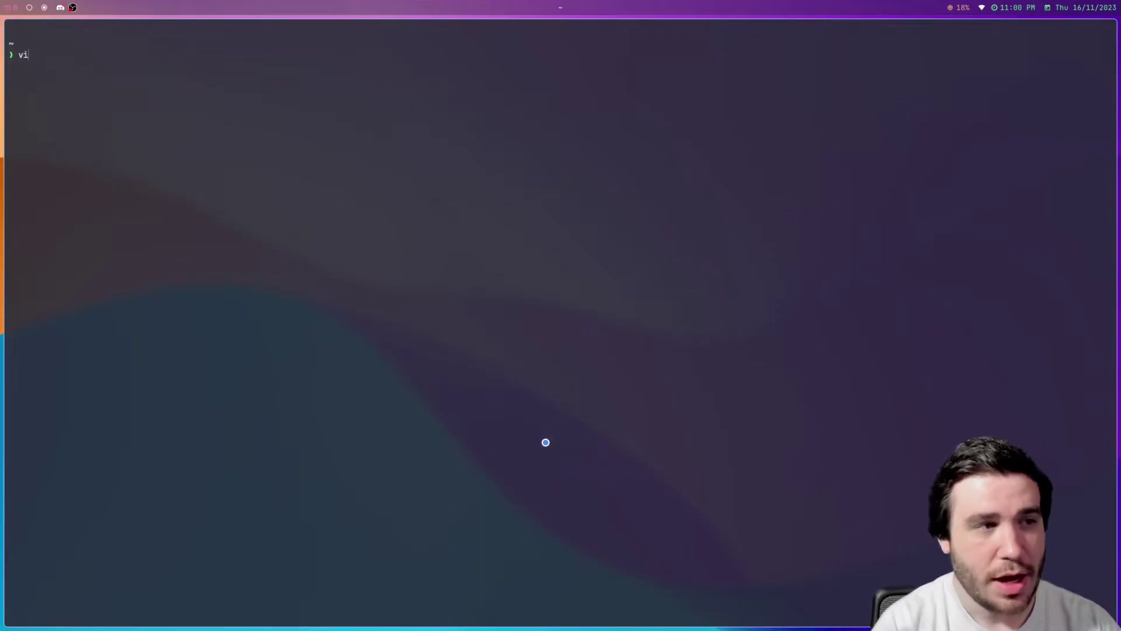
text( .config/)
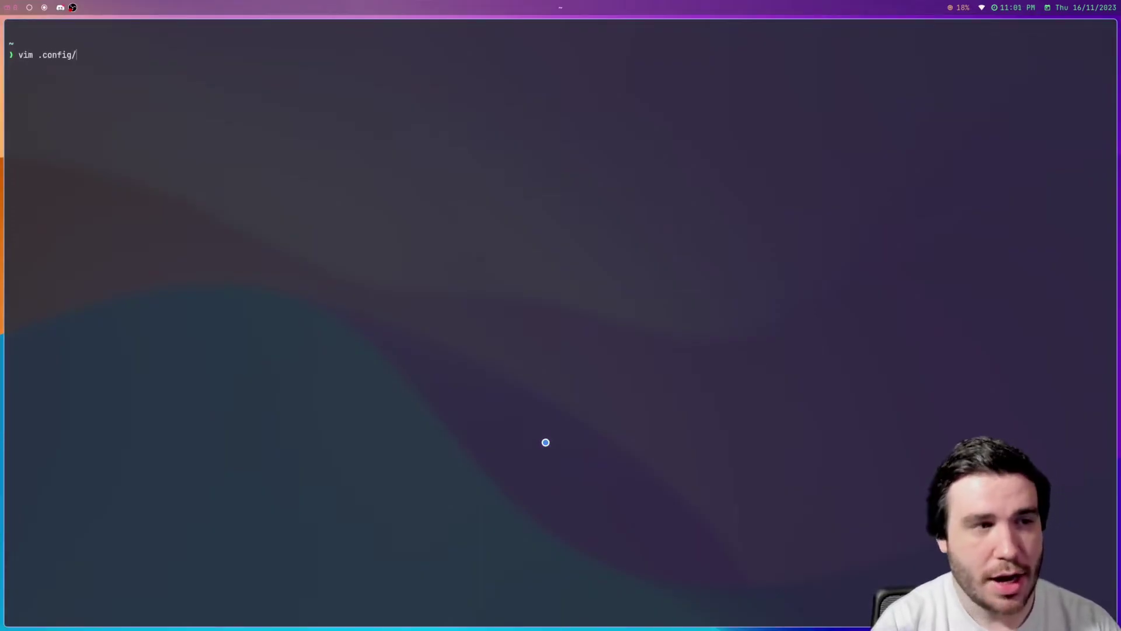
key(ctrl+shift+equal)
key(ctrl+shift+equal)
key(ctrl+shift+equal)
key(ctrl+shift+equal)
key(ctrl+shift+equal)
key(ctrl+shift+equal)
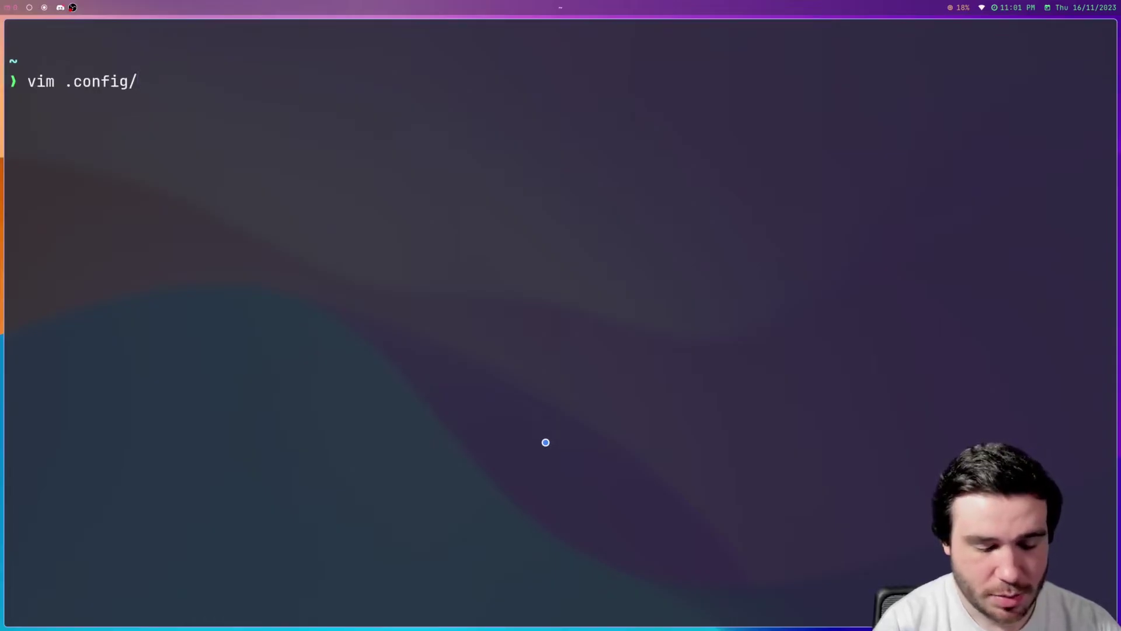
text(waybar/)
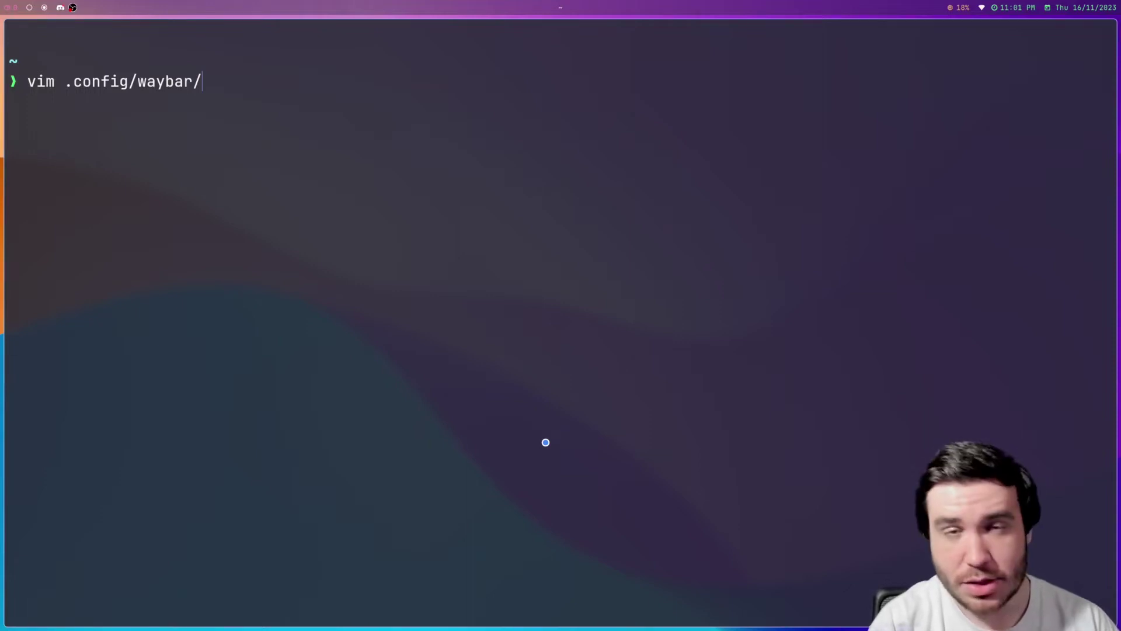
- Tab-complete the file name to config, switch to style.css, then settle back on config
text(co)
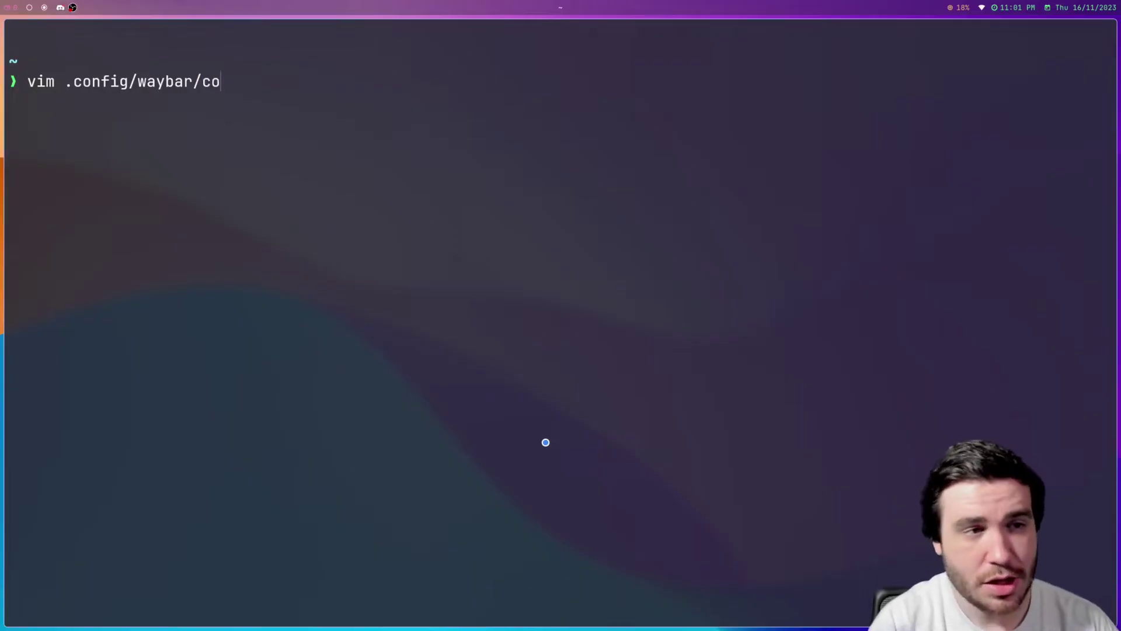
key(Tab)
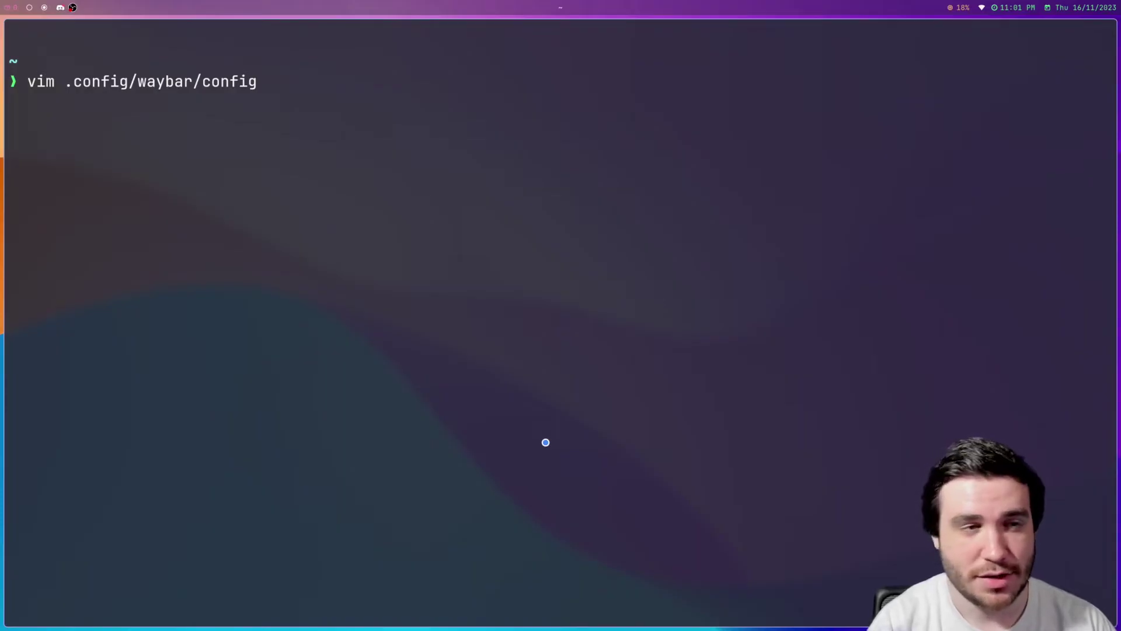
key(BackSpace)
key(BackSpace)
key(BackSpace)
key(BackSpace)
key(BackSpace)
key(BackSpace)
key(BackSpace)
text(st)
key(Tab)
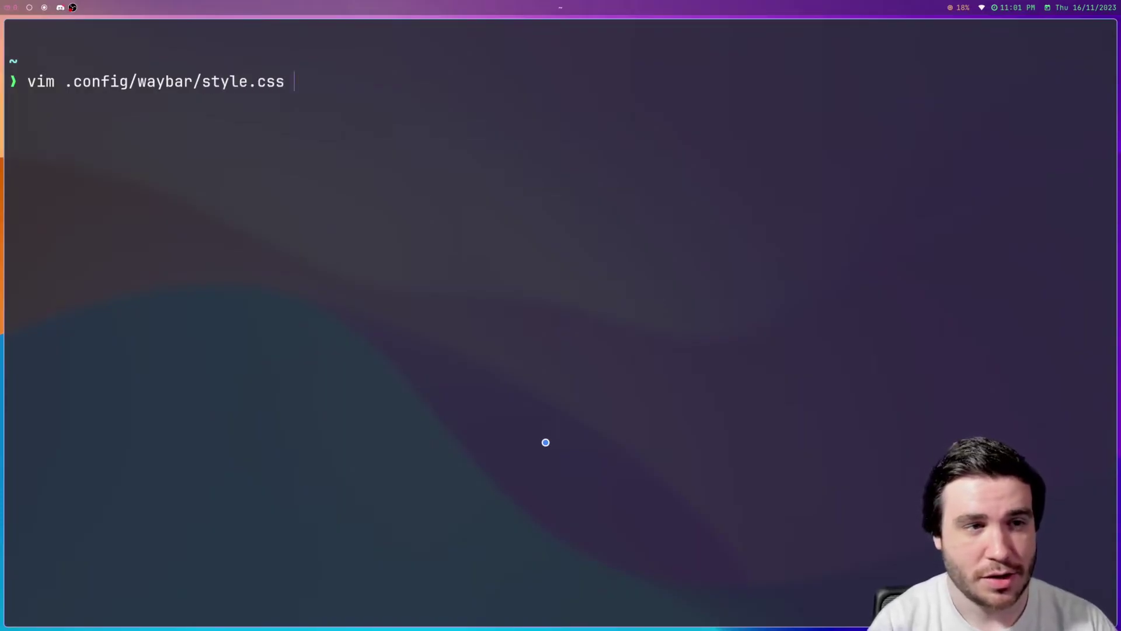
key(BackSpace)
key(BackSpace)
key(BackSpace)
key(BackSpace)
key(BackSpace)
key(BackSpace)
key(BackSpace)
key(BackSpace)
key(BackSpace)
key(BackSpace)
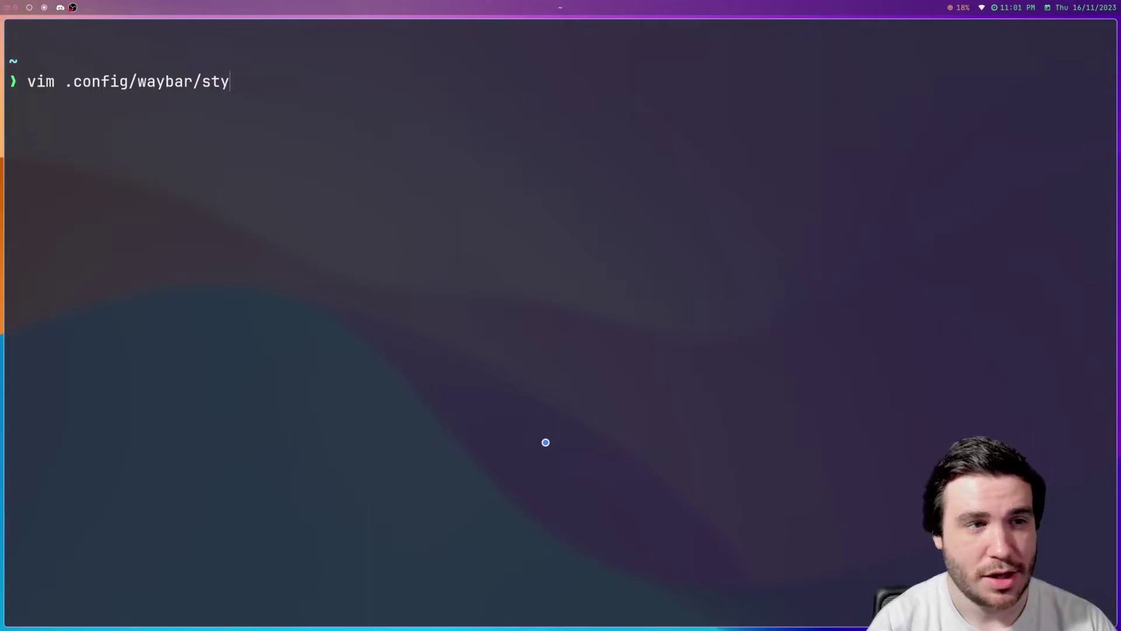
text(co)
key(Tab)
- Open the config in Vim and step through the layer top and position lines to modules-left
key(Return)
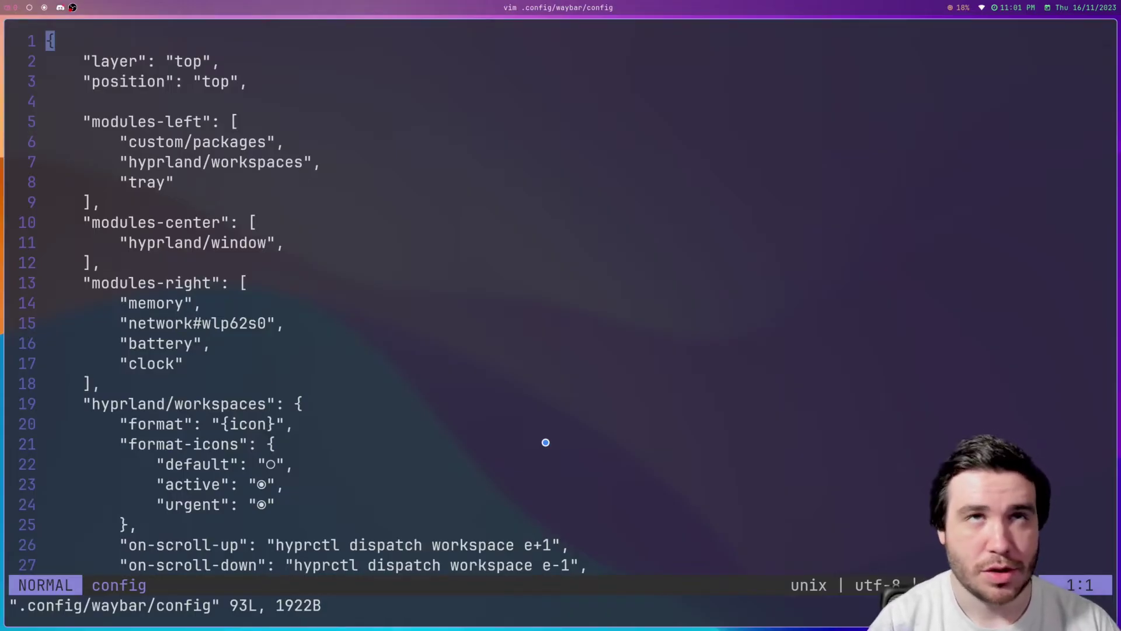
key(j)
key(j)
key(j)
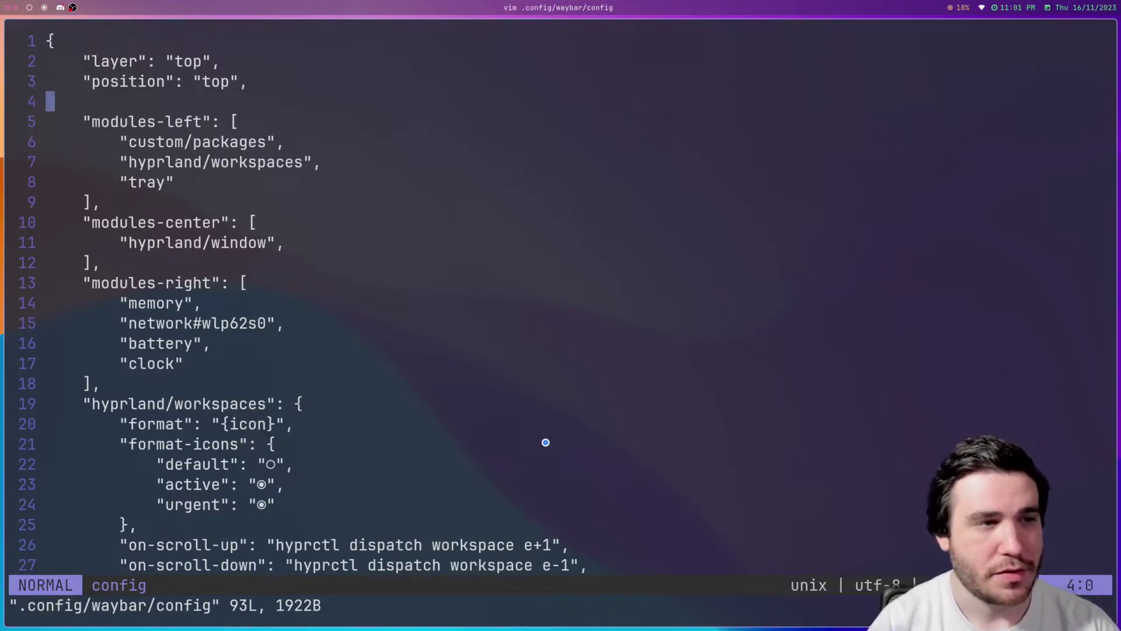
key(k)
key(k)
key(w)
key(w)
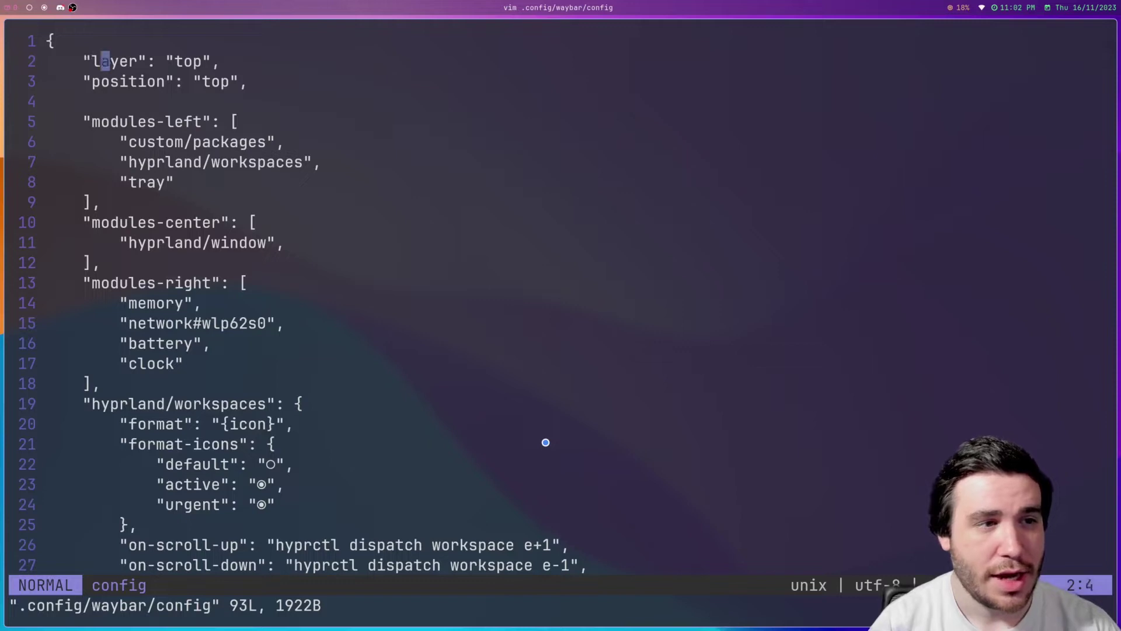
key(W)
key(e)
key(l)
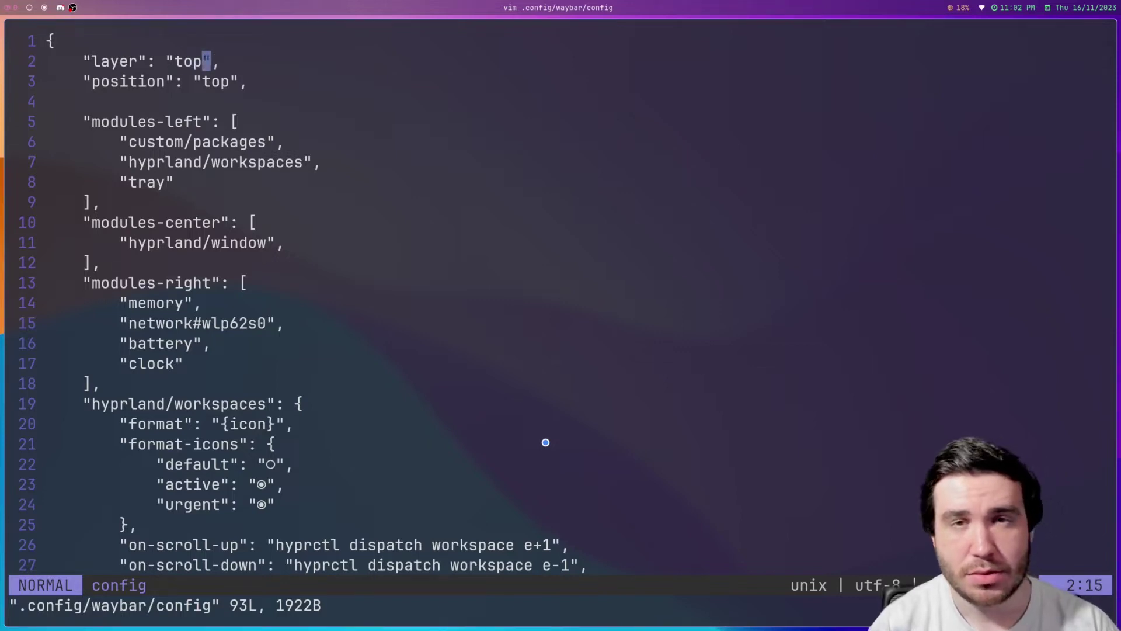
key(j)
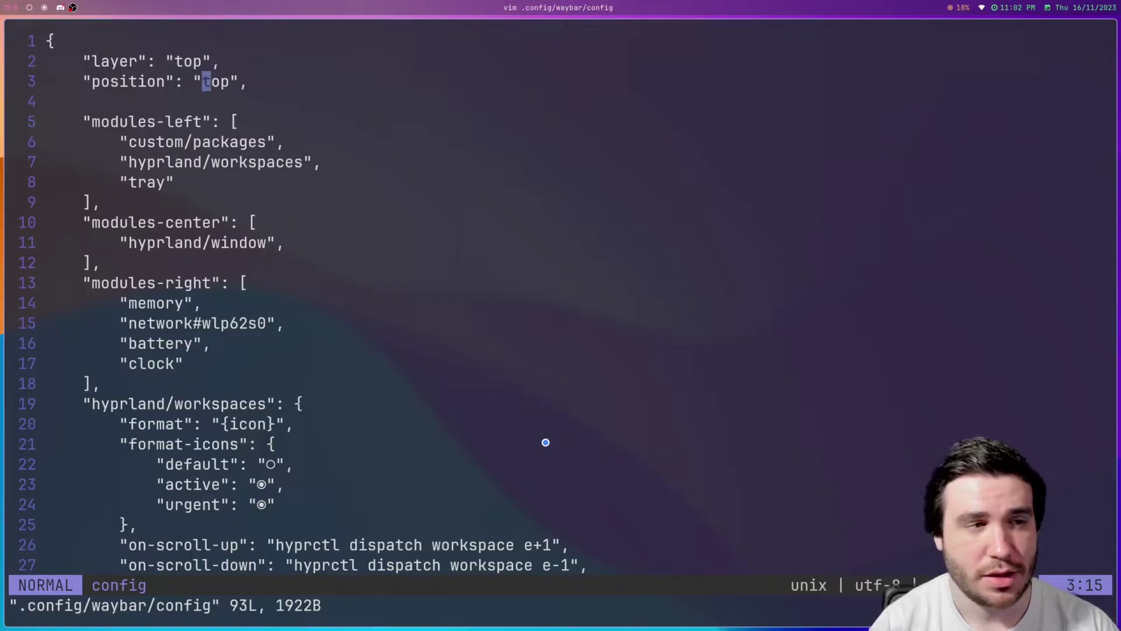
key(j)
key(j)
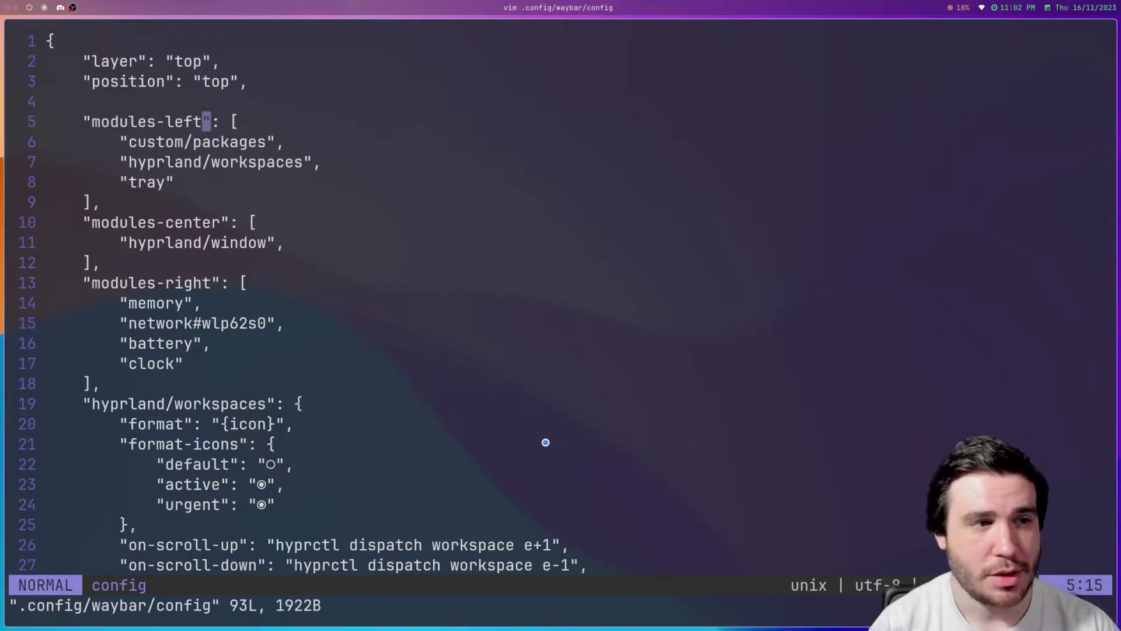
key(j)
key(k)
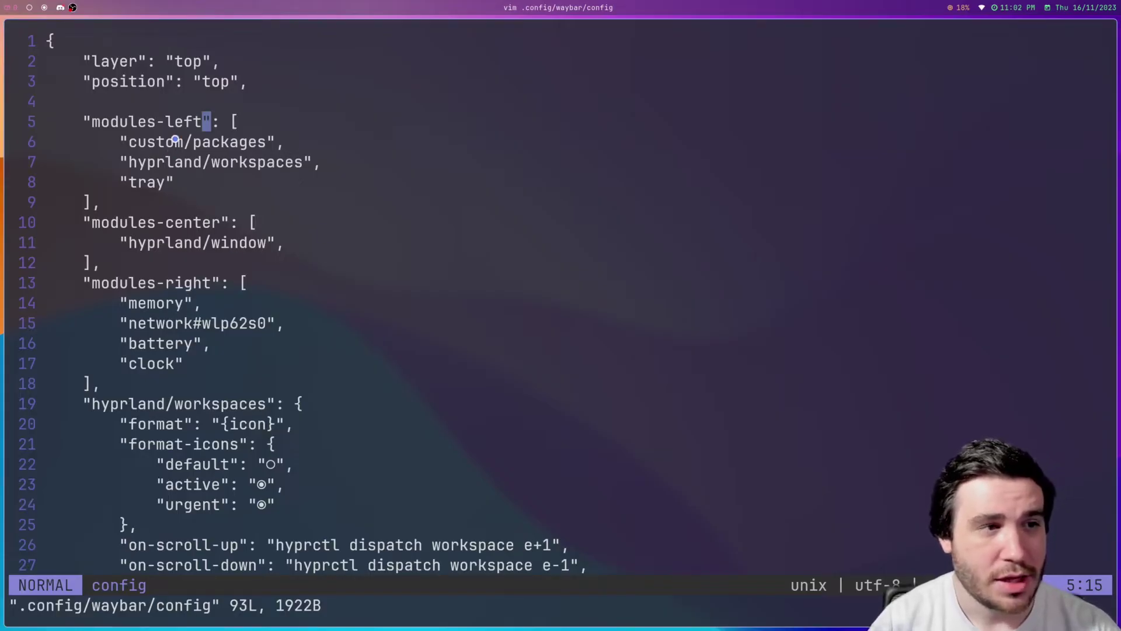
- Highlight the custom/packages, hyprland/workspaces and tray modules, showing Discord's tray menu briefly
drag(161, 142, 234, 142)
key(Escape)
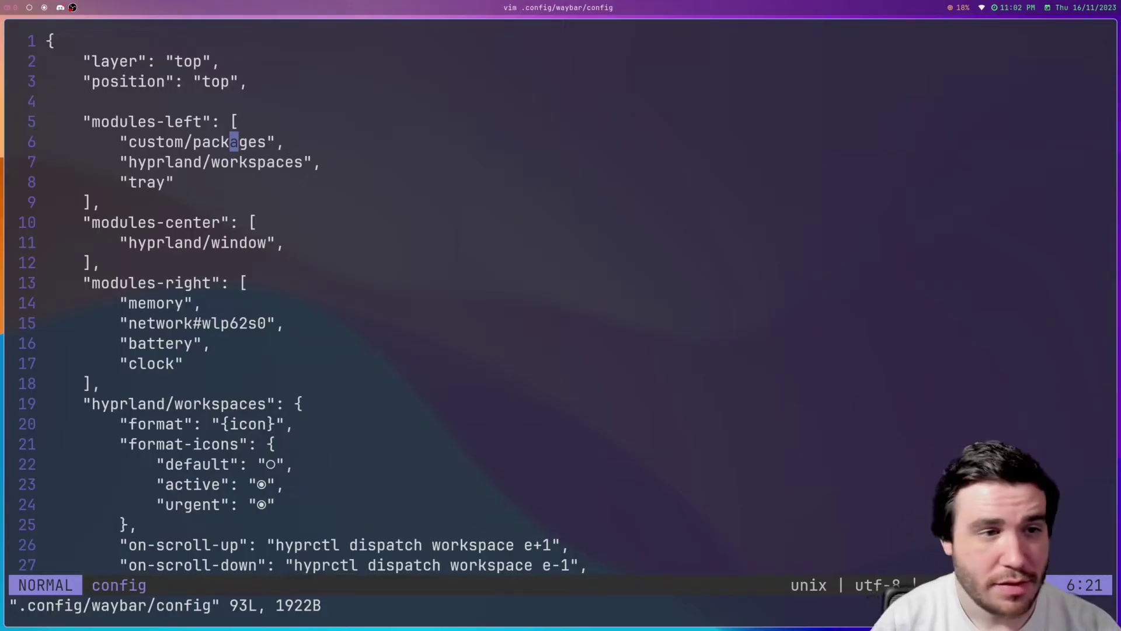
drag(143, 162, 296, 164)
key(Escape)
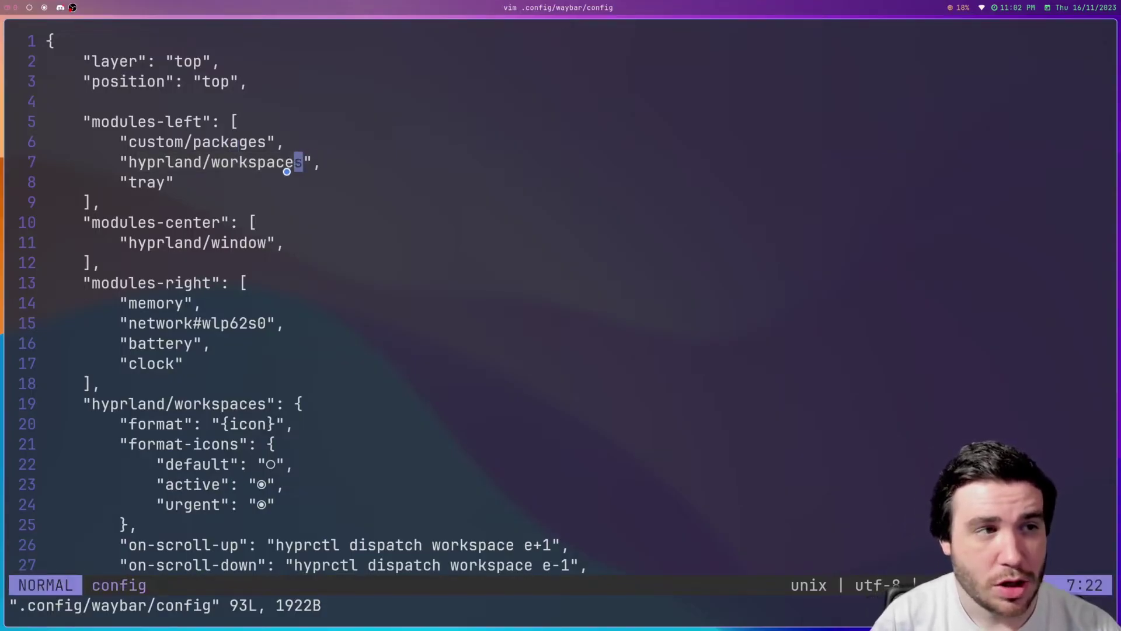
drag(133, 182, 151, 183)
key(Escape)
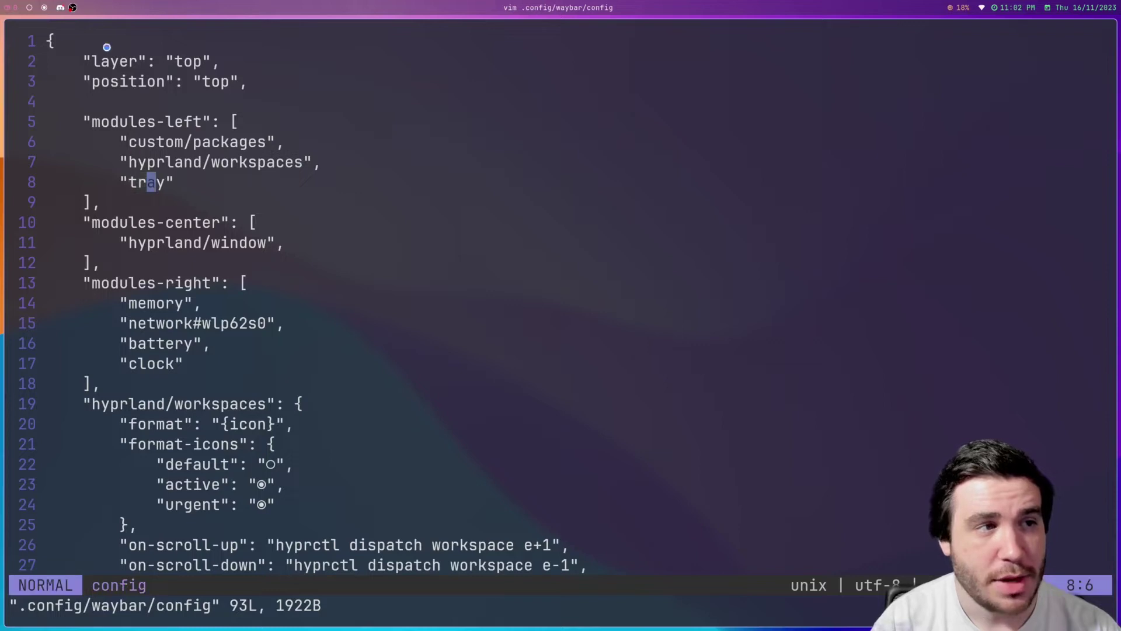
right_click(61, 8)
click(166, 201)
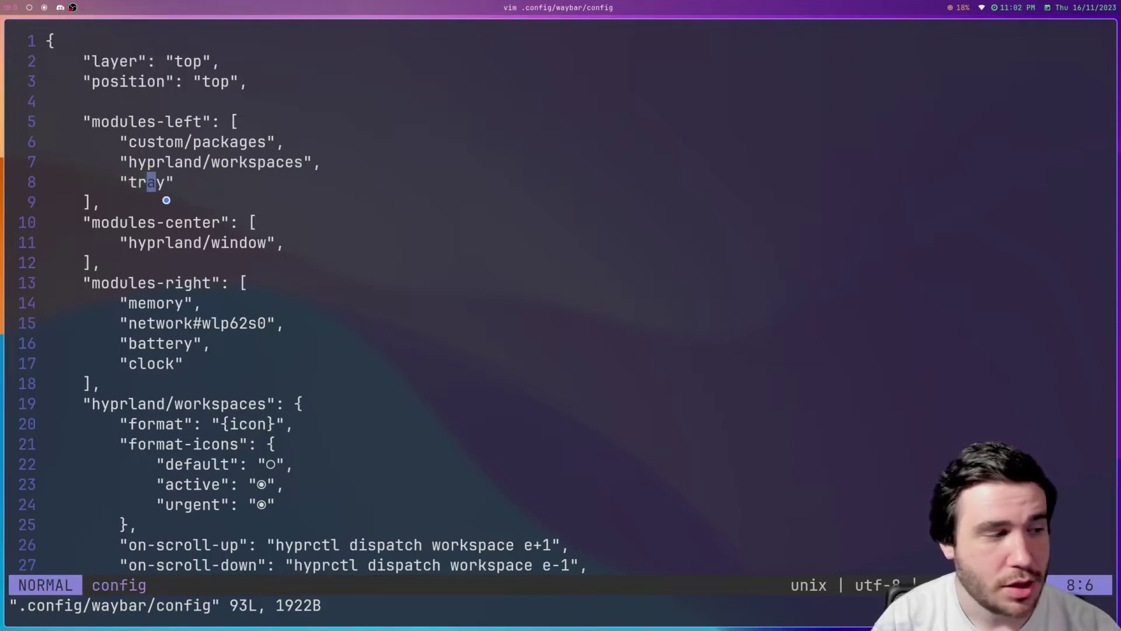
- Highlight hyprland/window, then the memory, network#wlp62s0, battery and clock modules in modules-right
scroll(212, 250, down, 1)
drag(142, 182, 262, 182)
key(Escape)
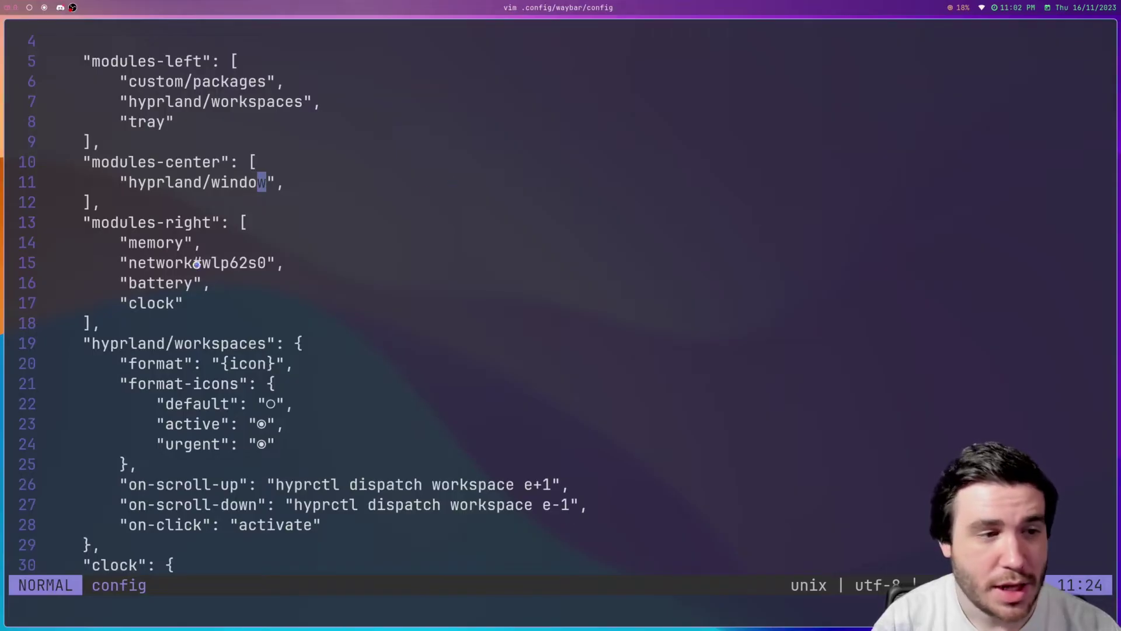
drag(124, 242, 181, 303)
click(181, 302)
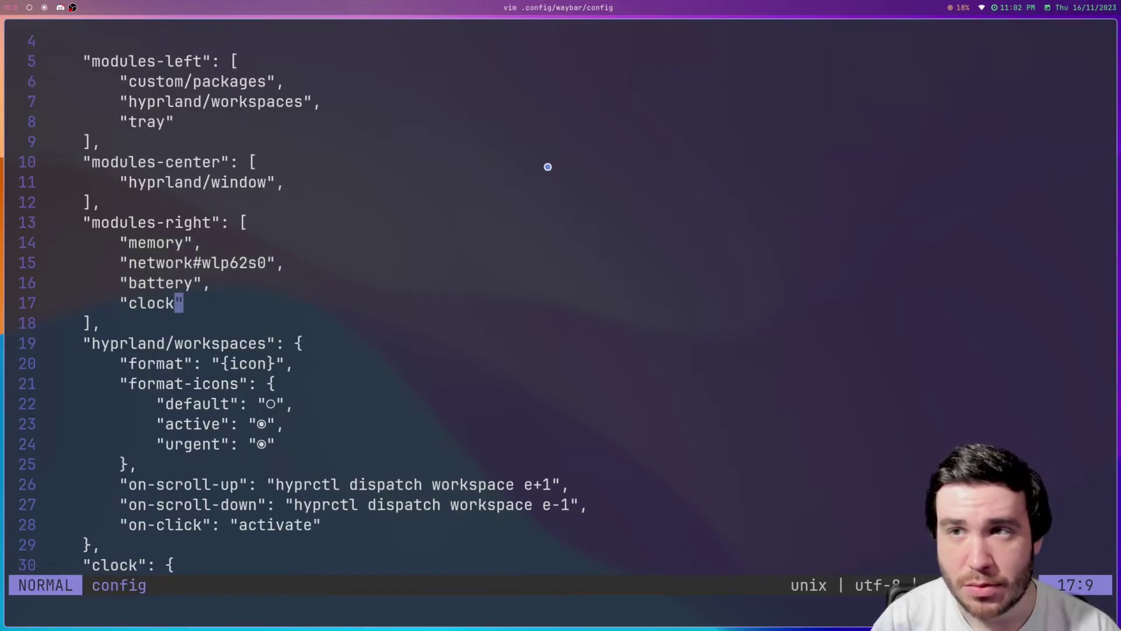
scroll(348, 263, down, 4)
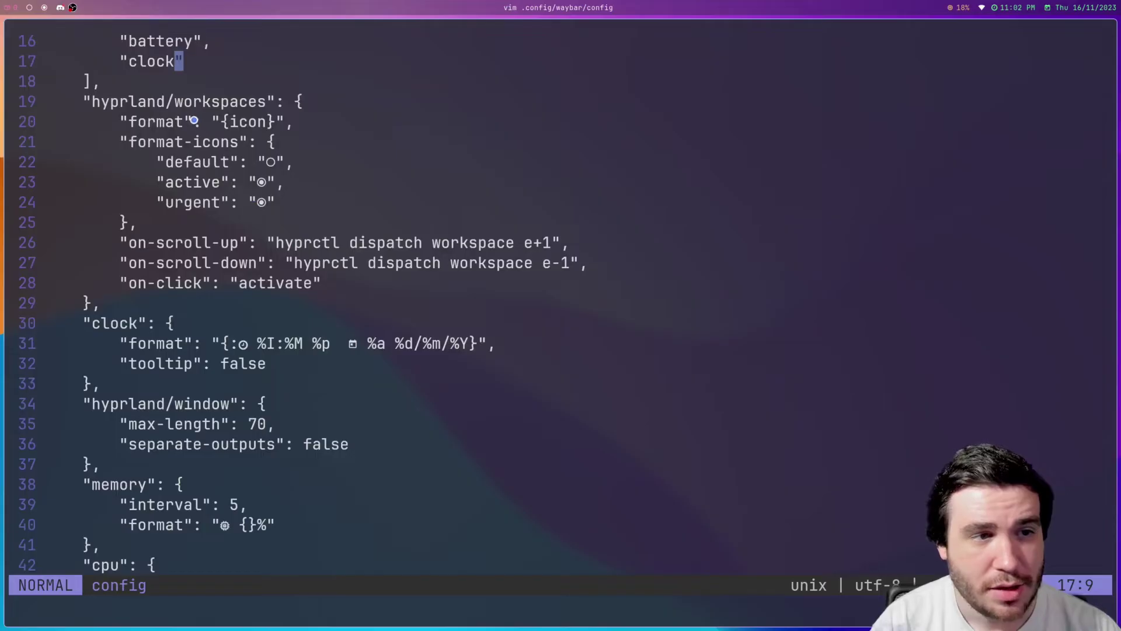
drag(94, 101, 233, 143)
click(232, 143)
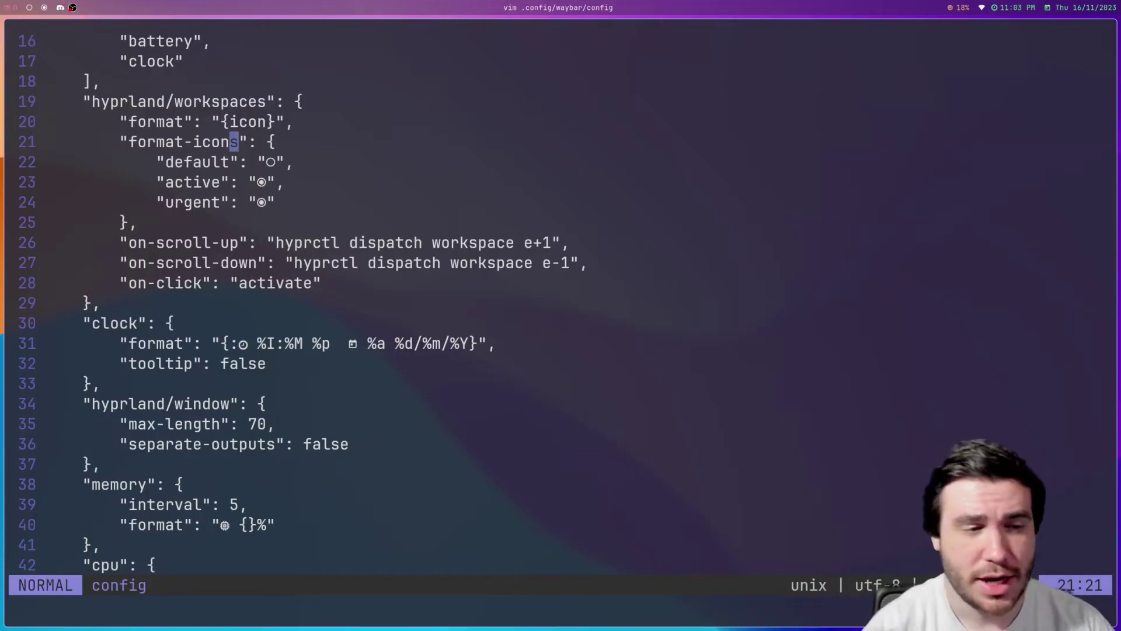
scroll(217, 315, down, 4)
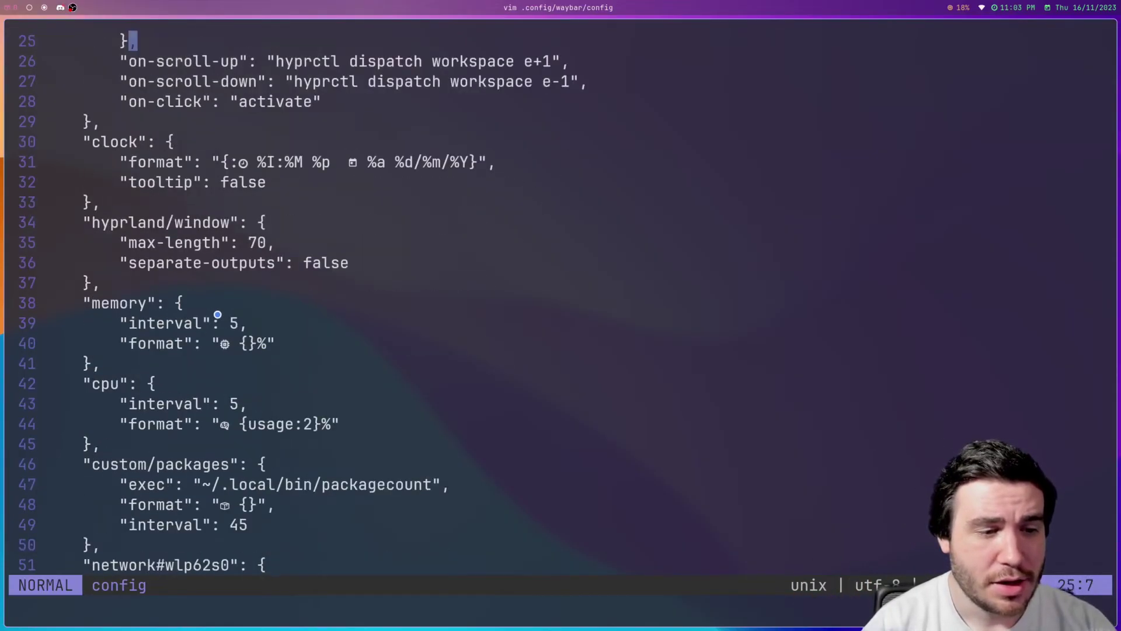
drag(215, 283, 262, 284)
key(Escape)
drag(140, 157, 257, 208)
key(Escape)
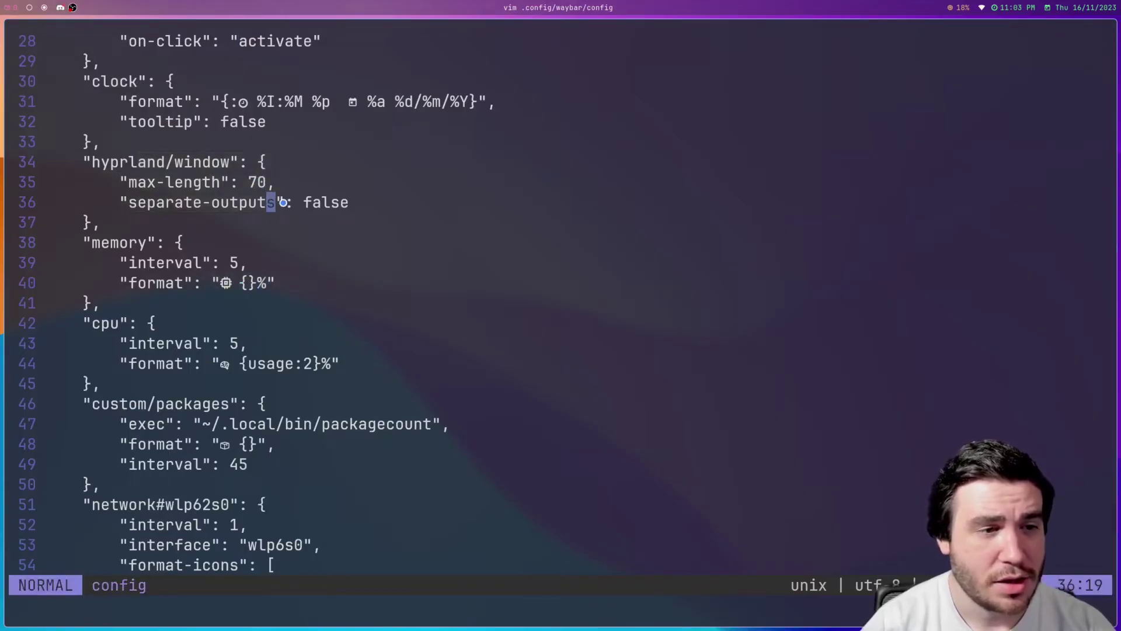
scroll(266, 325, down, 2)
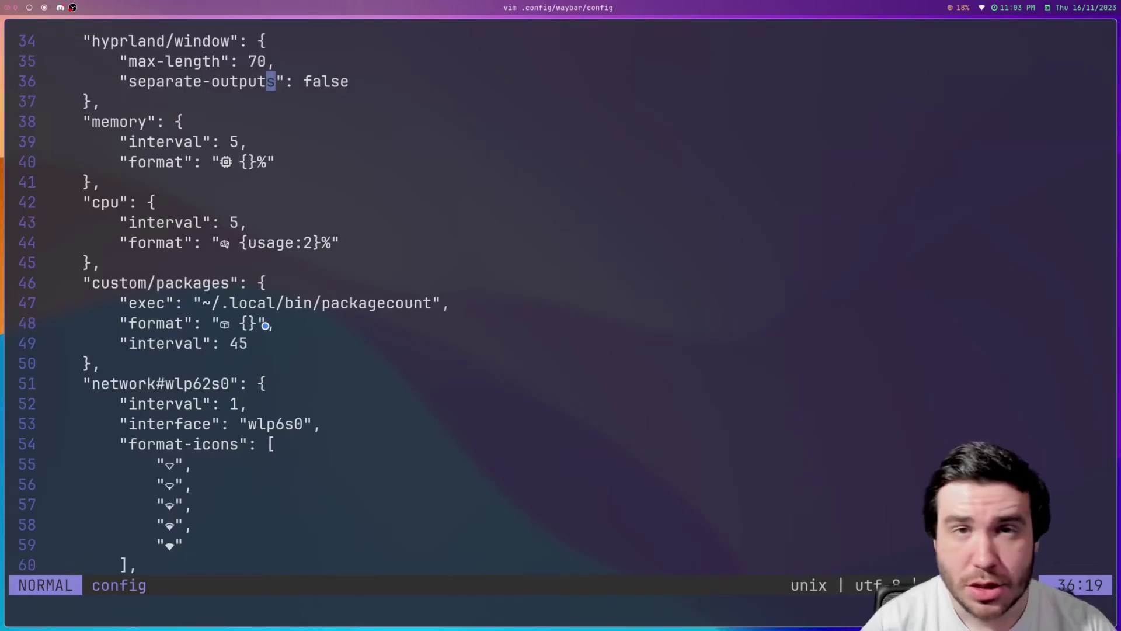
scroll(266, 326, down, 1)
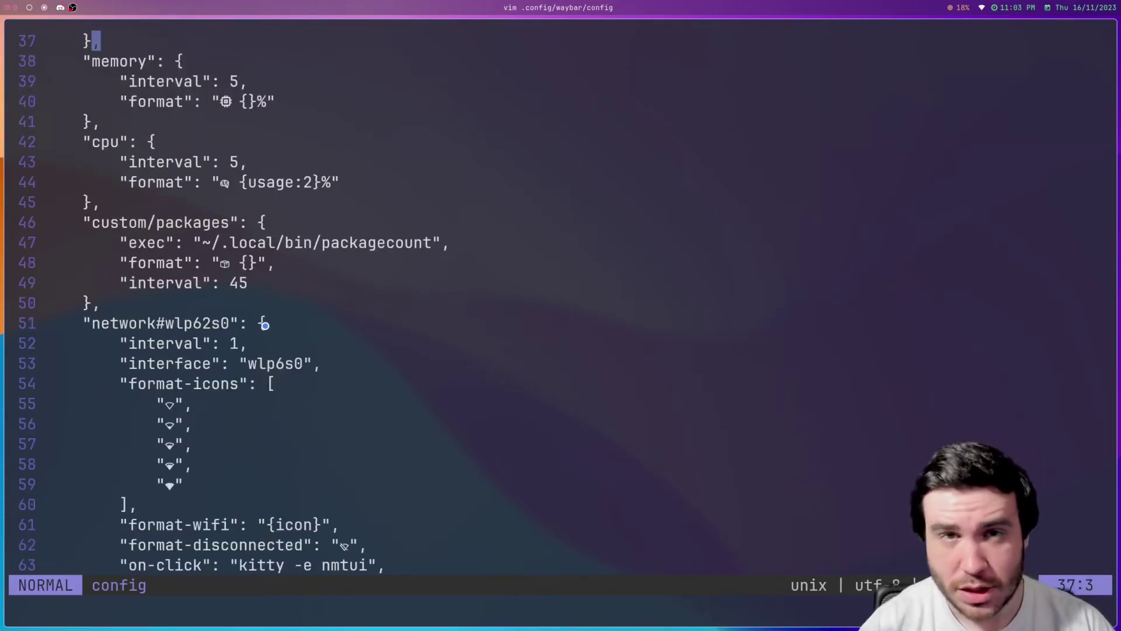
scroll(265, 325, down, 3)
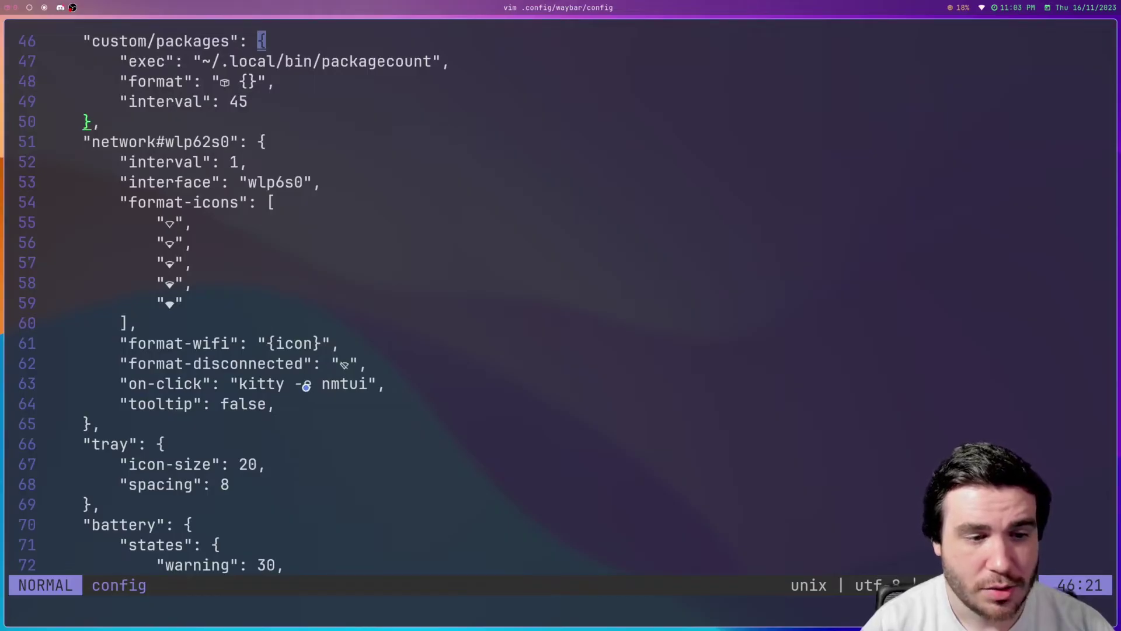
click(982, 8)
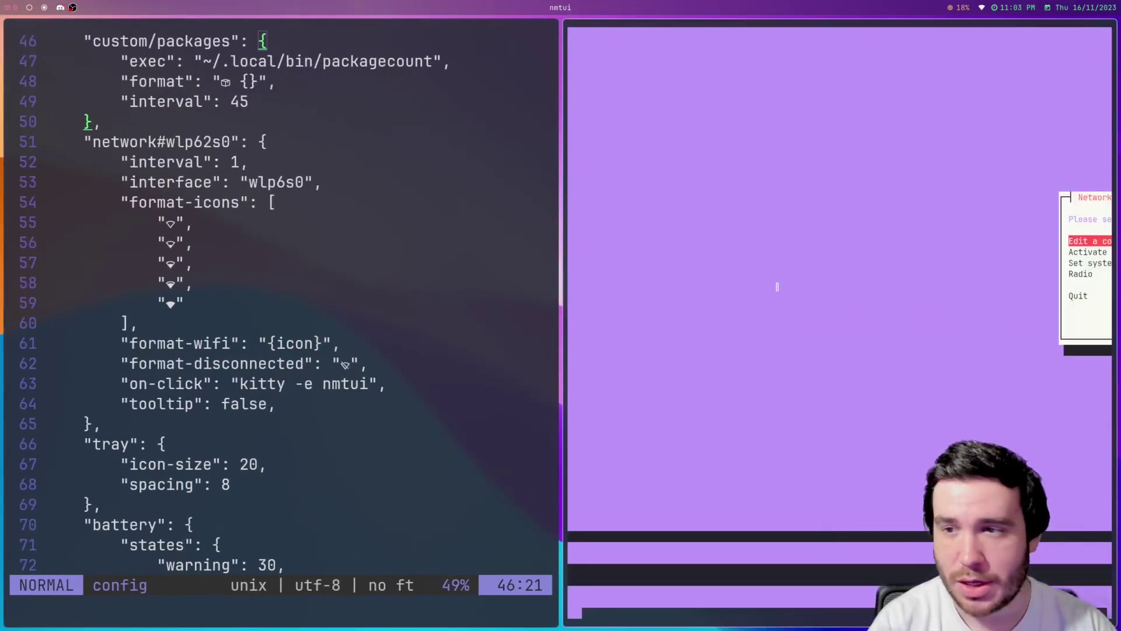
key(Down)
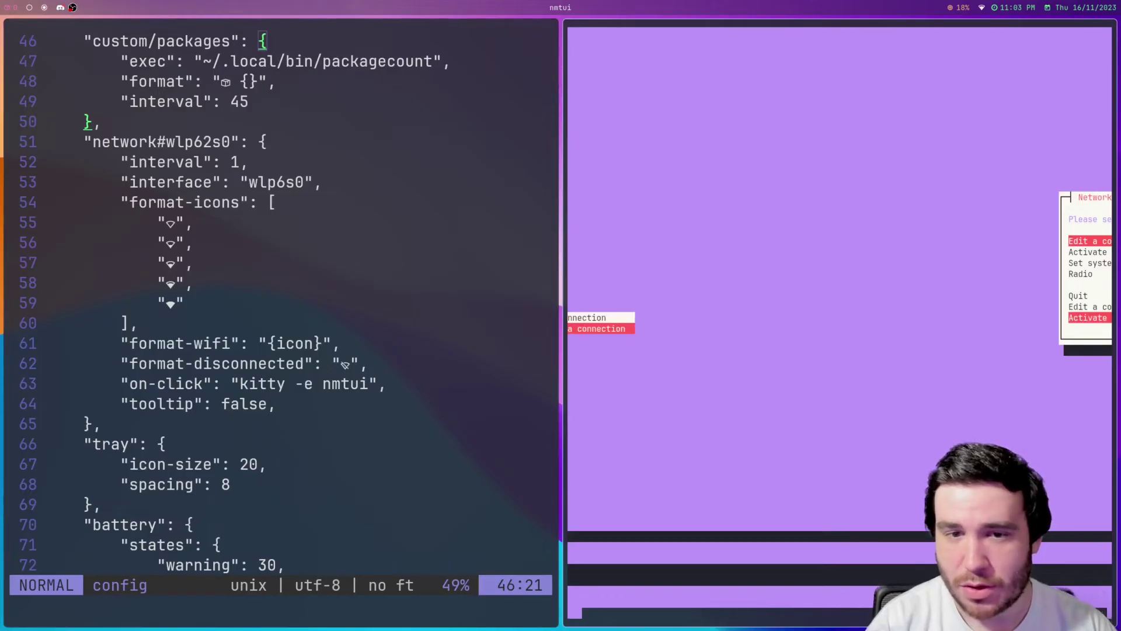
key(Up)
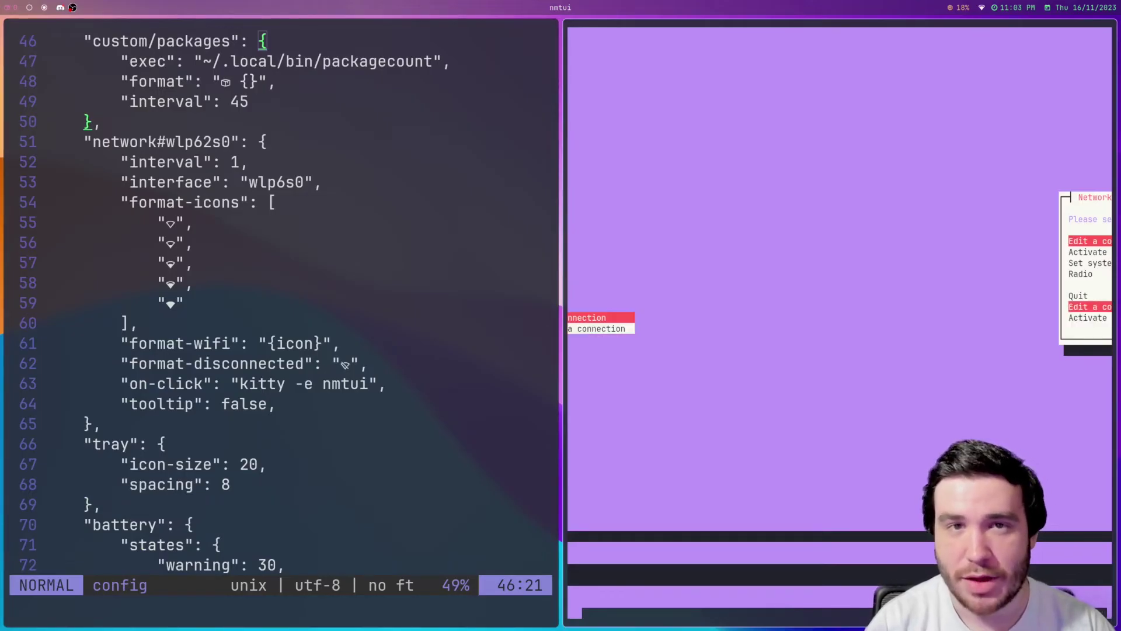
key(Down)
key(Down)
key(Down)
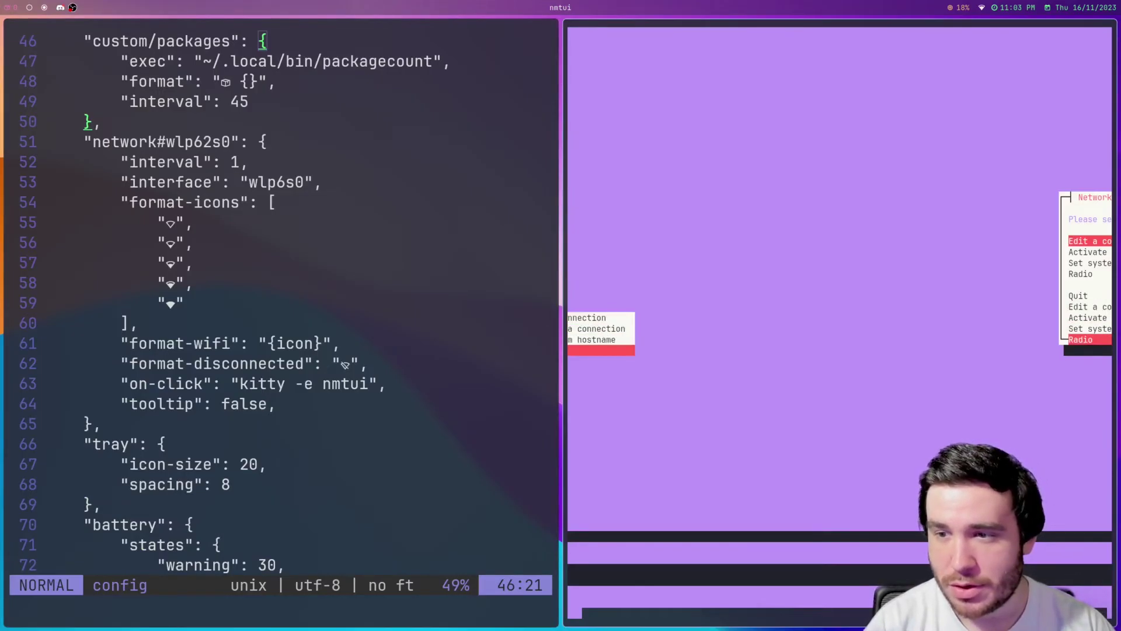
key(Escape)
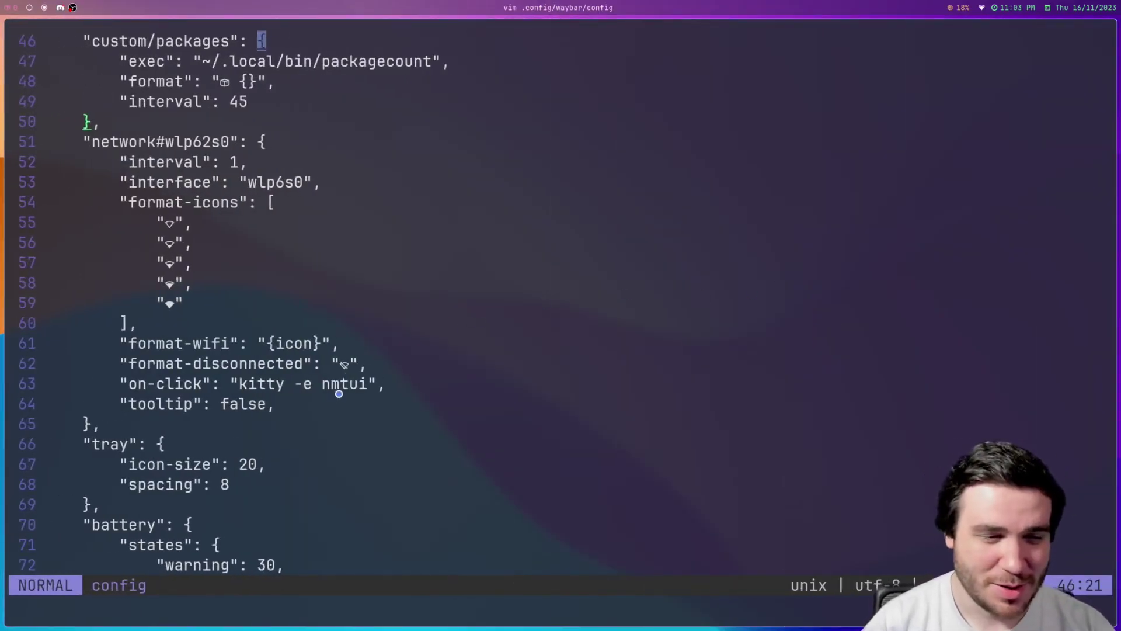
- Scroll through the rest of the config and quit Vim with :q
scroll(335, 345, down, 1)
scroll(334, 346, down, 7)
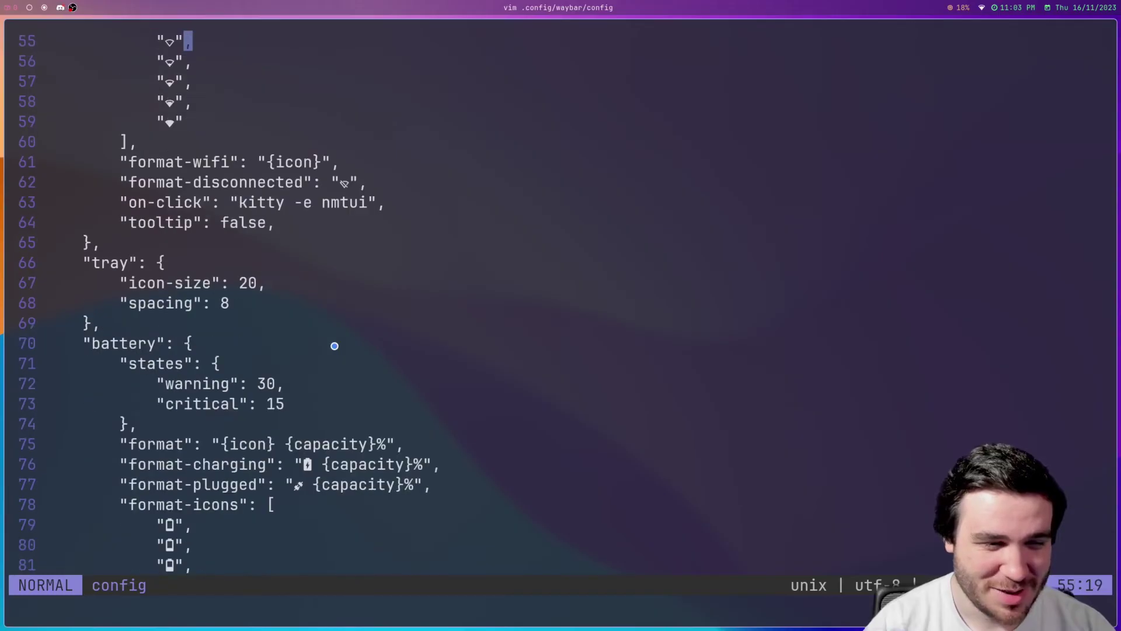
scroll(335, 346, down, 2)
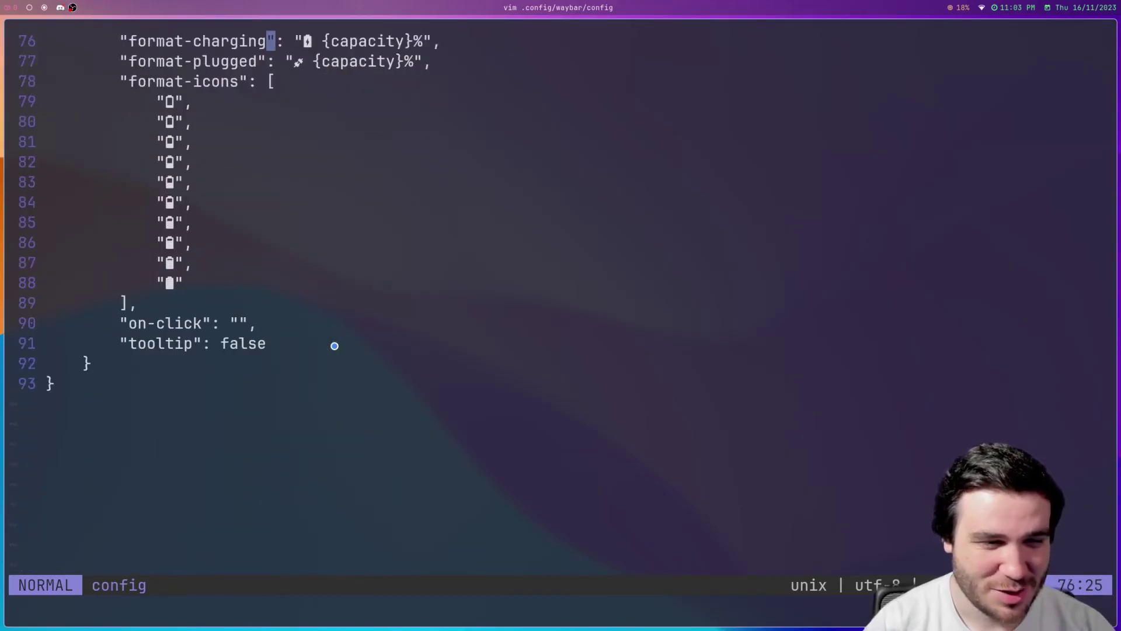
scroll(335, 346, up, 20)
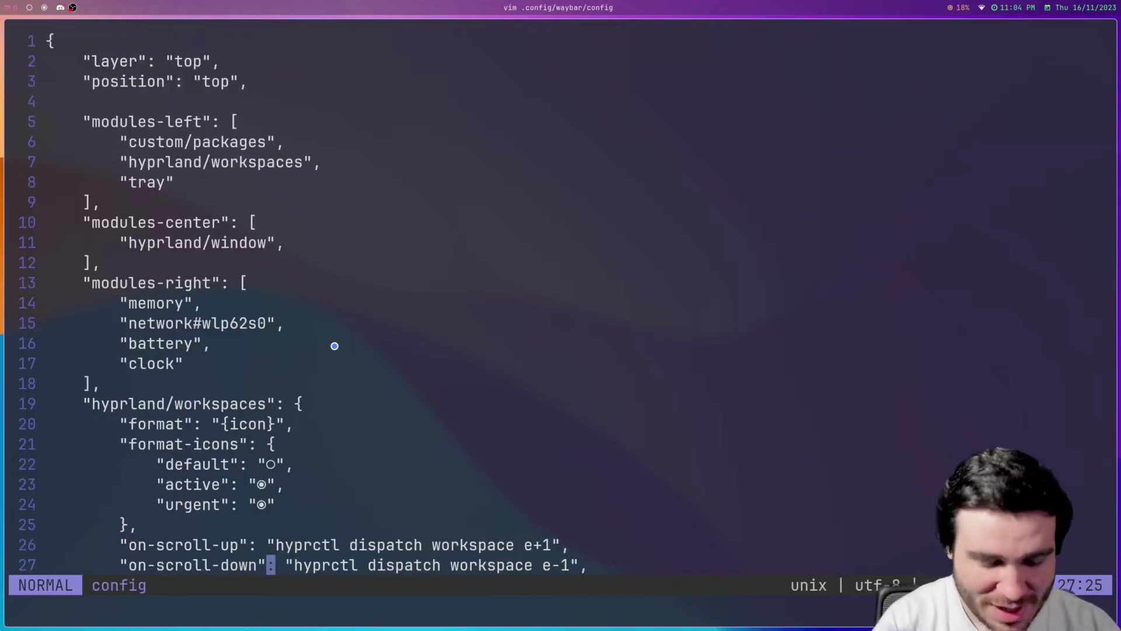
text(:q)
key(Return)
- Reopen the previous vim command with style.css in place of config
key(Up)
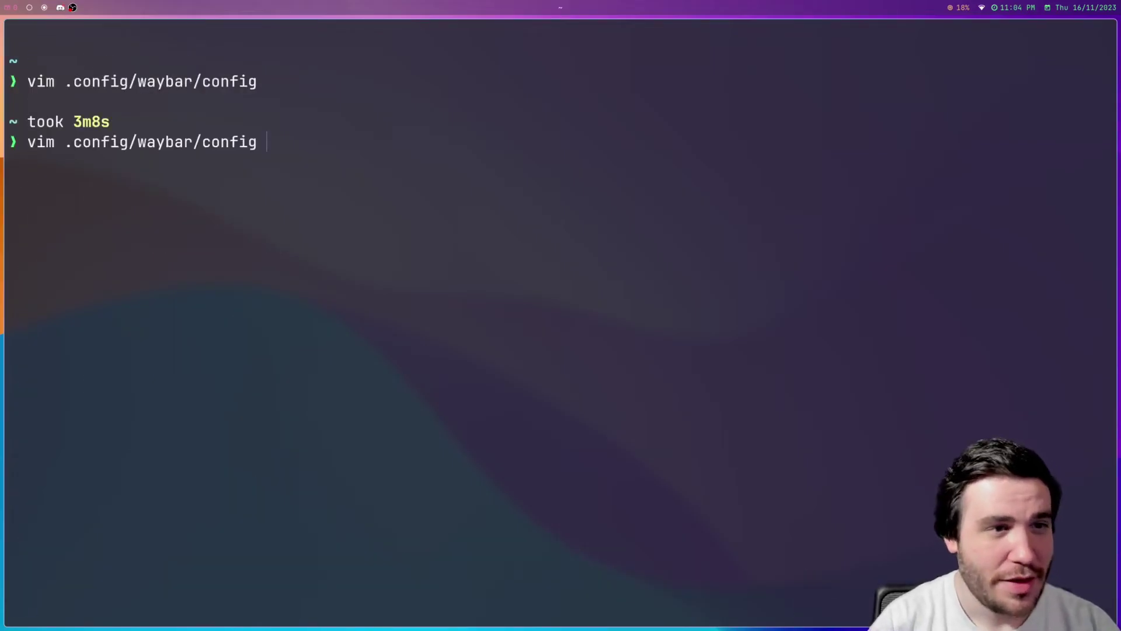
key(BackSpace)
key(BackSpace)
key(BackSpace)
key(BackSpace)
key(BackSpace)
key(BackSpace)
text(style.css)
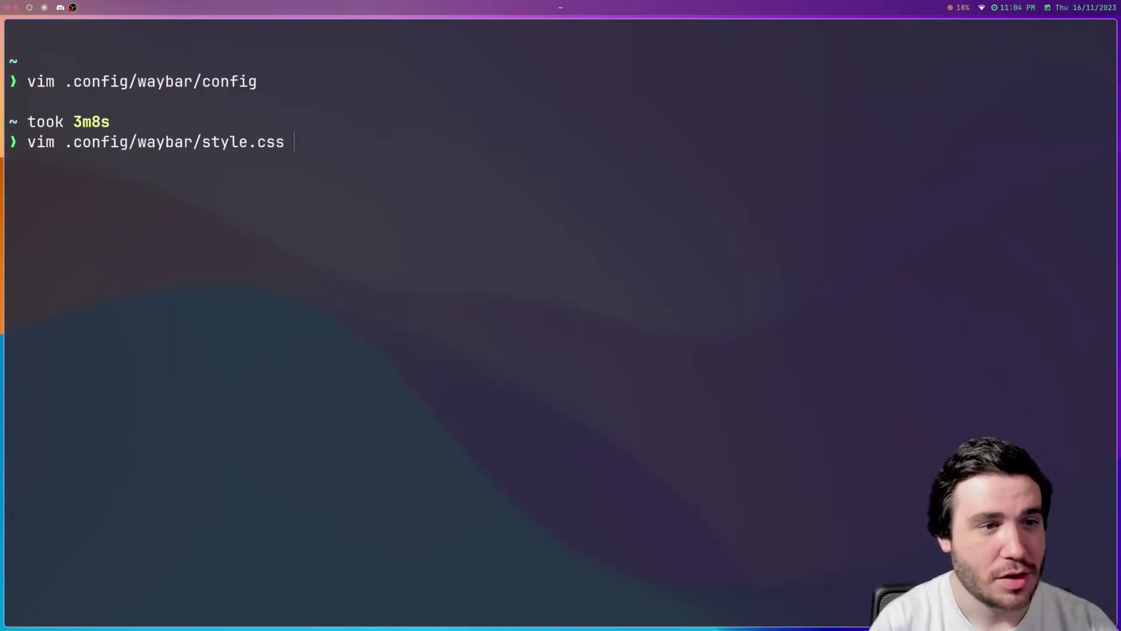
key(Return)
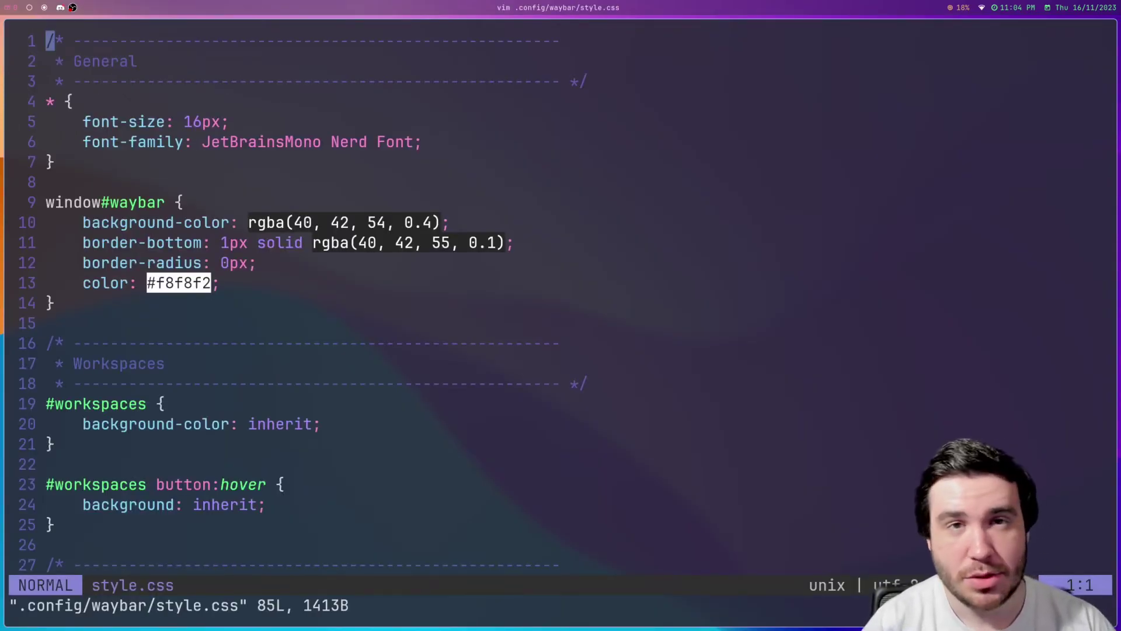
key(j)
key(j)
key(j)
key(j)
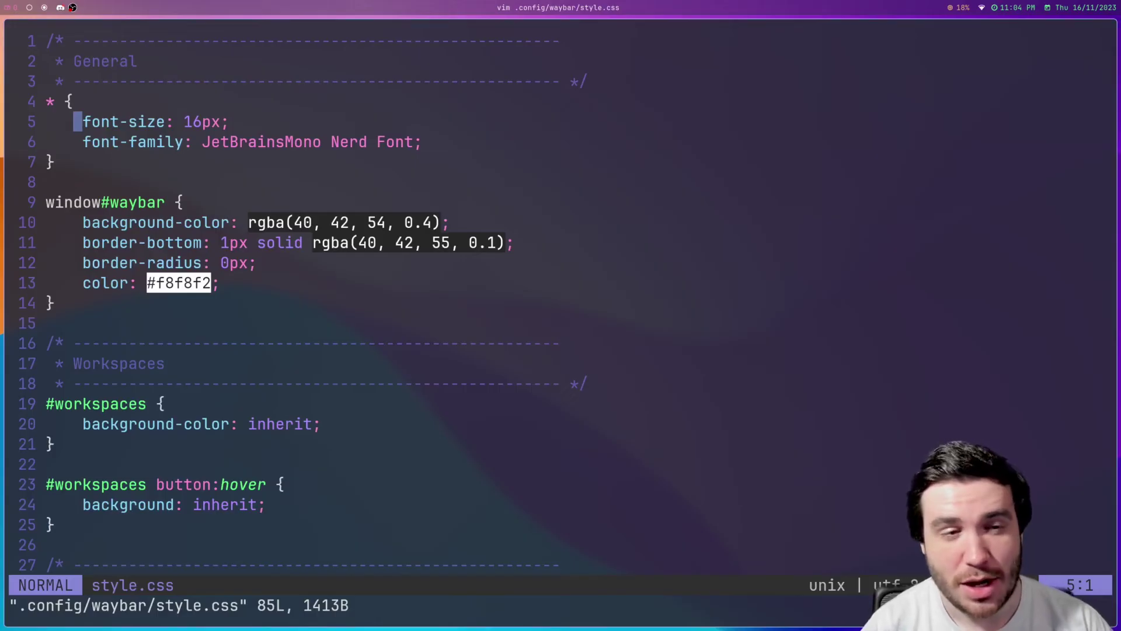
key(j)
key(j)
key(j)
key(j)
key(j)
key(j)
key(j)
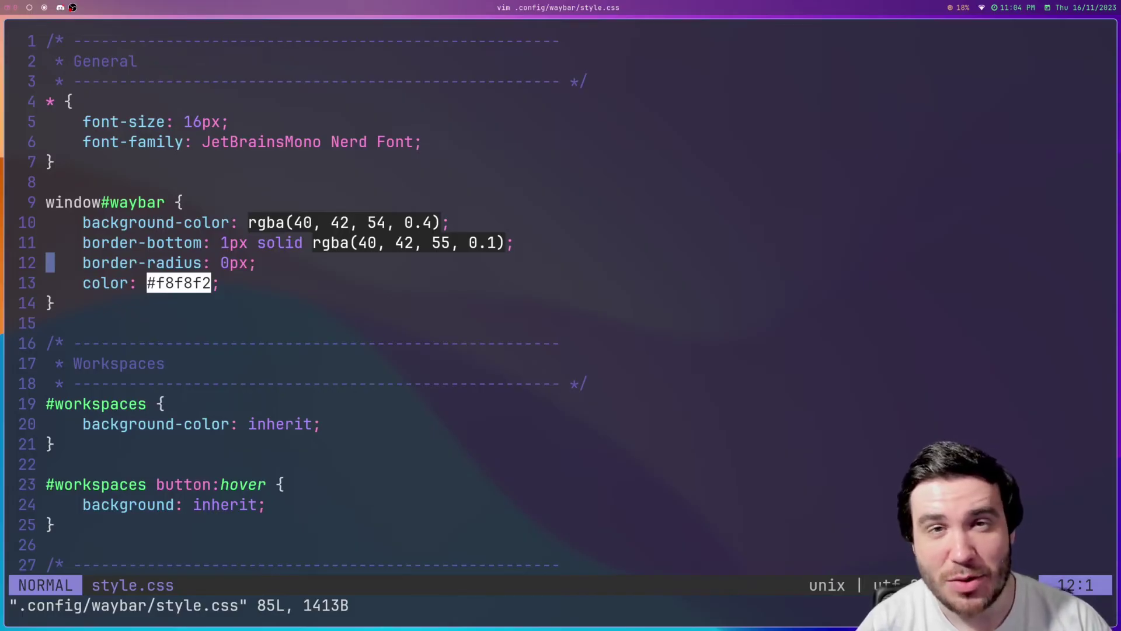
key(k)
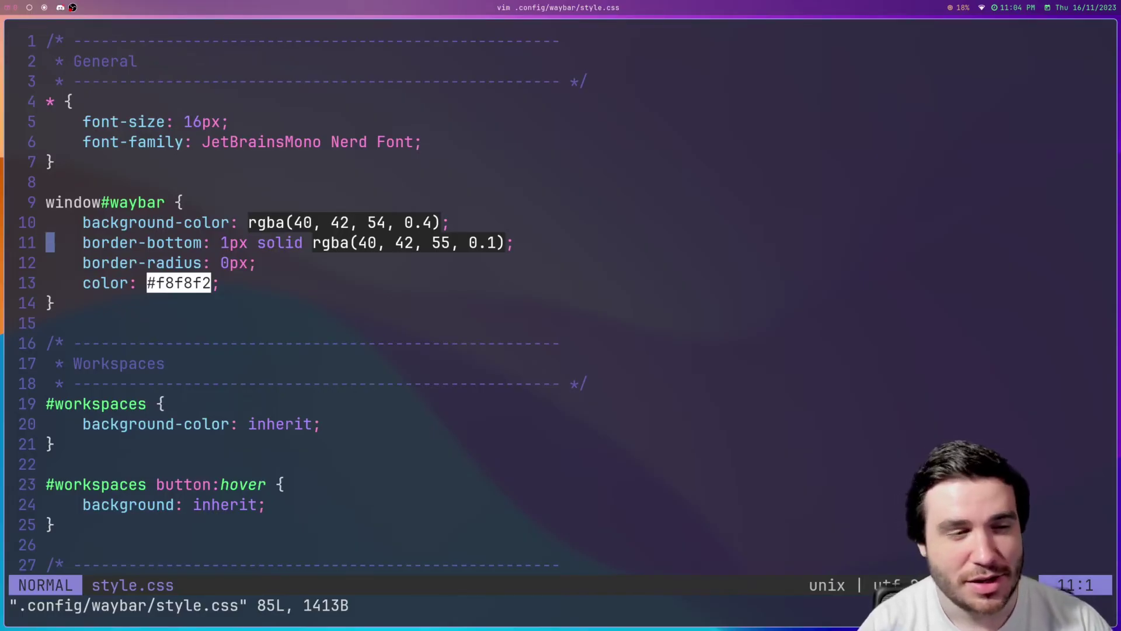
key(k)
key(j)
key(j)
key(j)
key(j)
key(j)
key(j)
key(j)
key(j)
key(j)
key(j)
key(j)
key(j)
key(j)
key(j)
key(j)
key(j)
key(j)
key(j)
key(j)
key(j)
key(j)
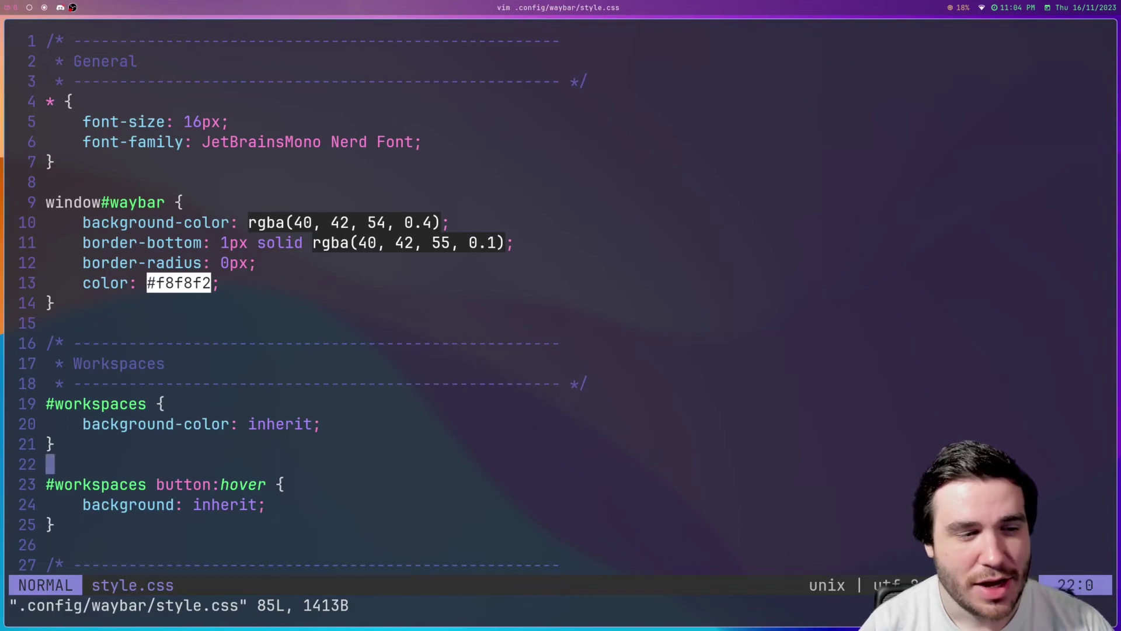
- Step through the memory and battery colour rules, then bring the Steam Deck OLED browser beside Vim
key(j)
key(j)
key(j)
key(j)
key(j)
key(j)
key(j)
key(j)
key(j)
key(j)
key(j)
key(j)
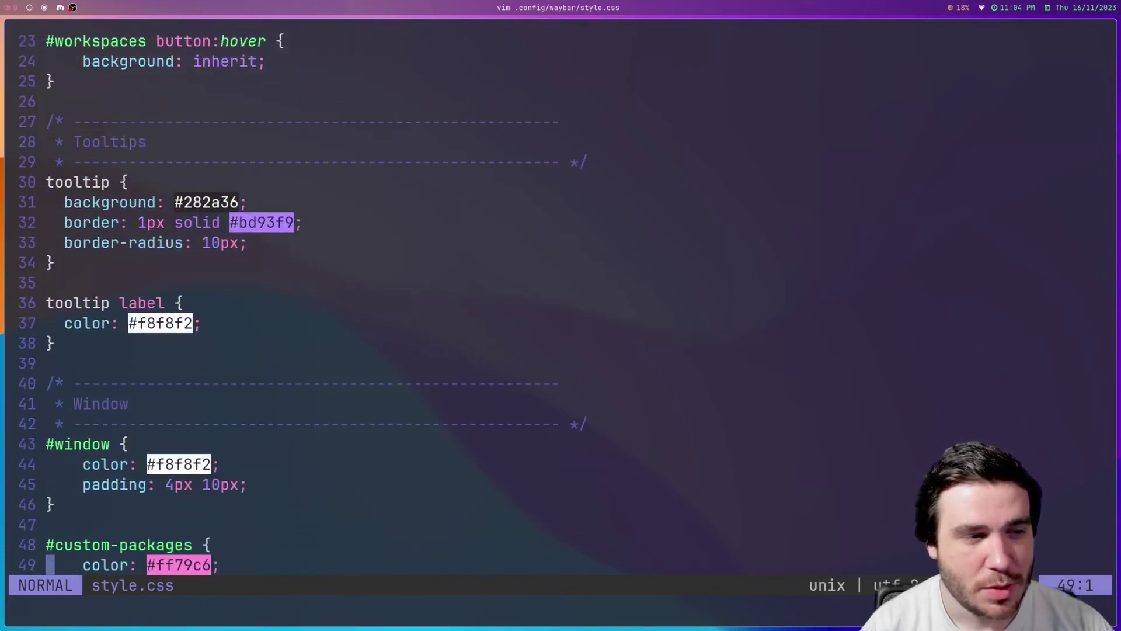
key(j)
key(j)
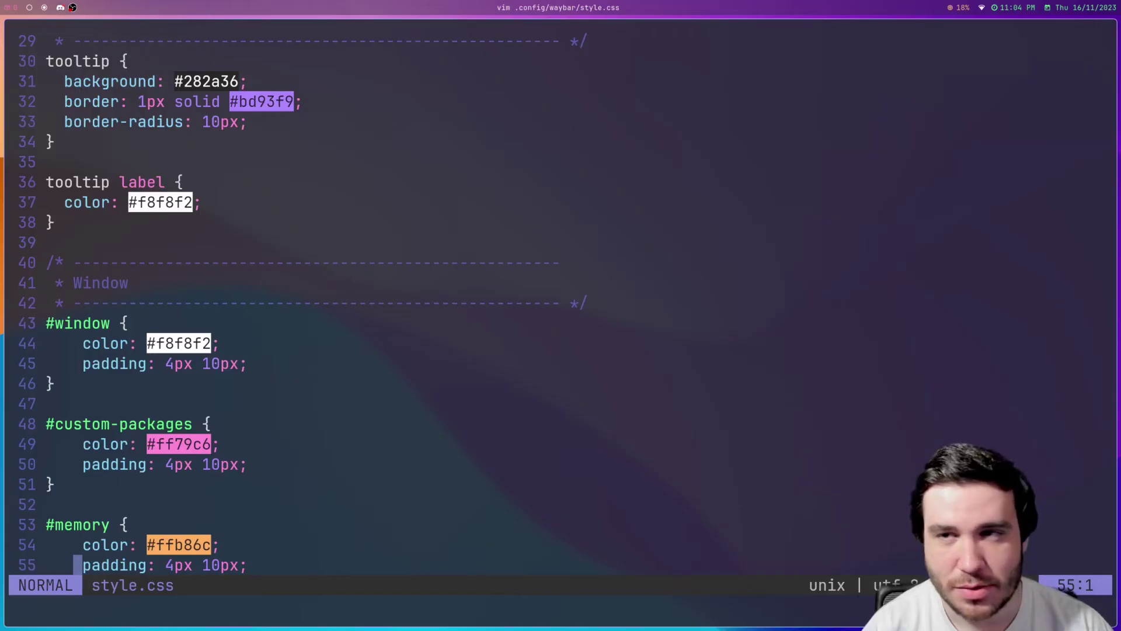
key(j)
key(j)
key(j)
key(j)
key(j)
key(j)
key(j)
key(j)
key(j)
key(j)
key(j)
key(j)
key(j)
key(j)
key(j)
key(j)
key(j)
key(j)
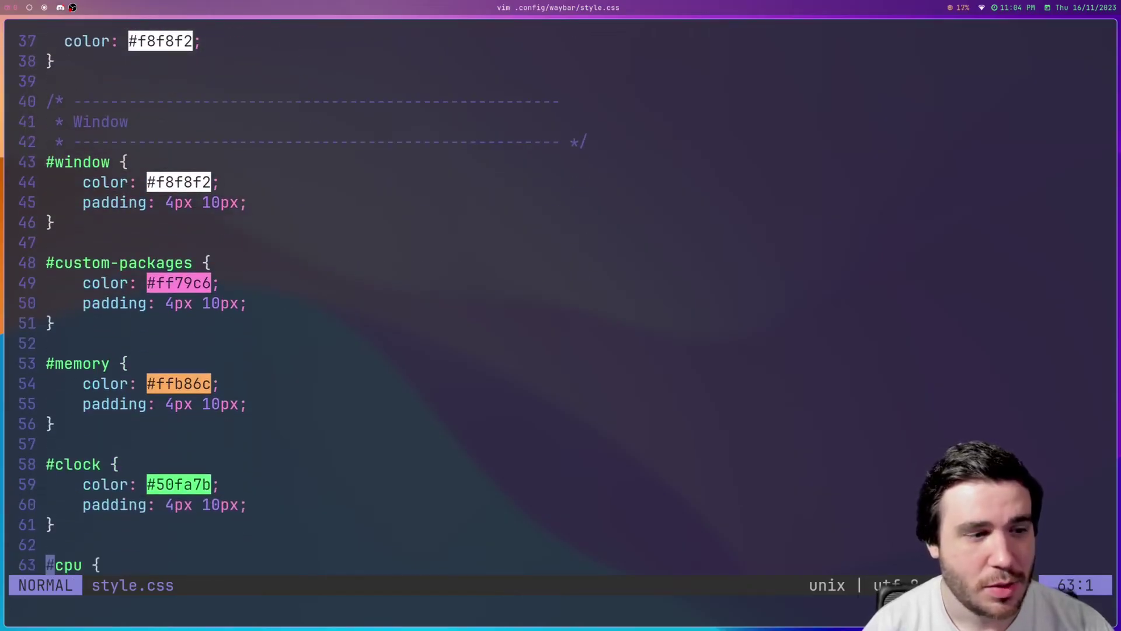
key(j)
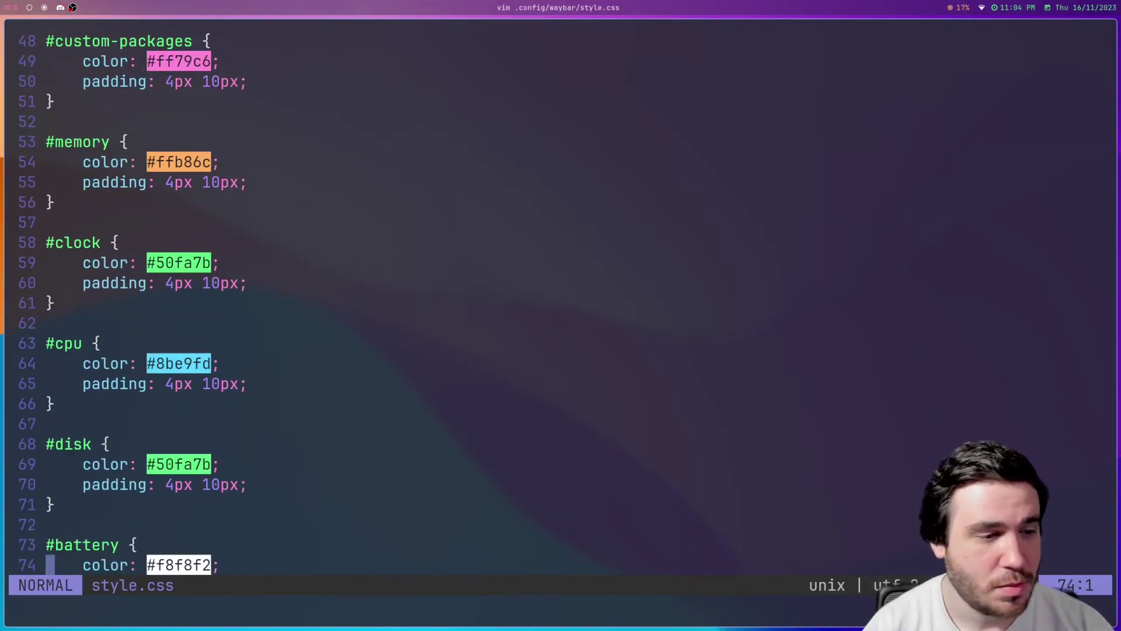
key(j)
key(j)
key(j)
key(j)
key(j)
key(j)
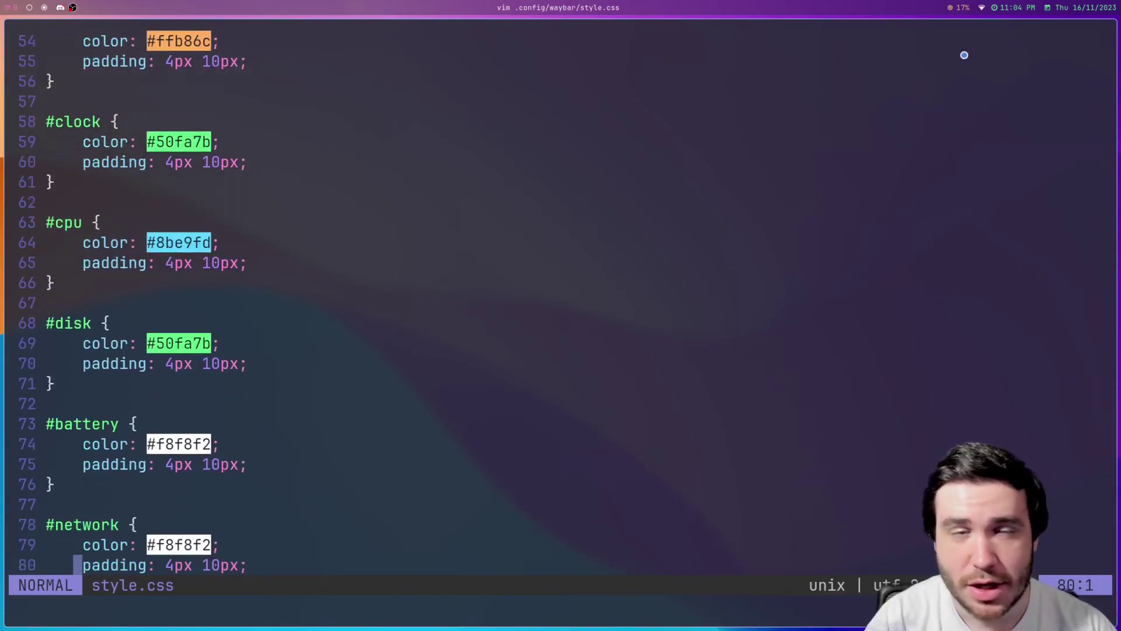
click(29, 8)
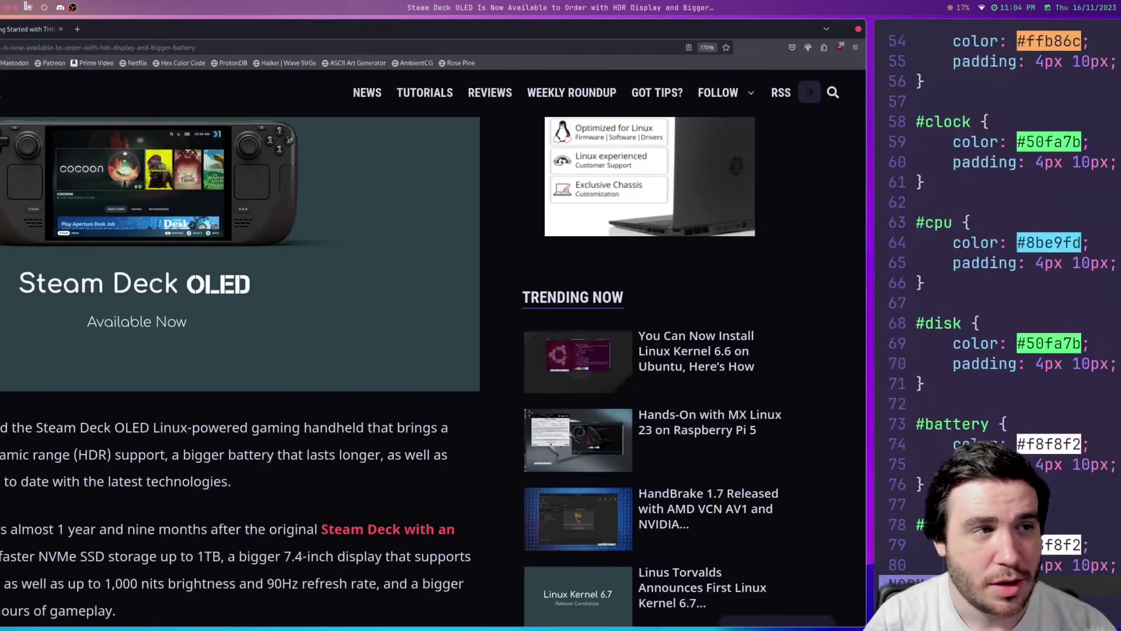